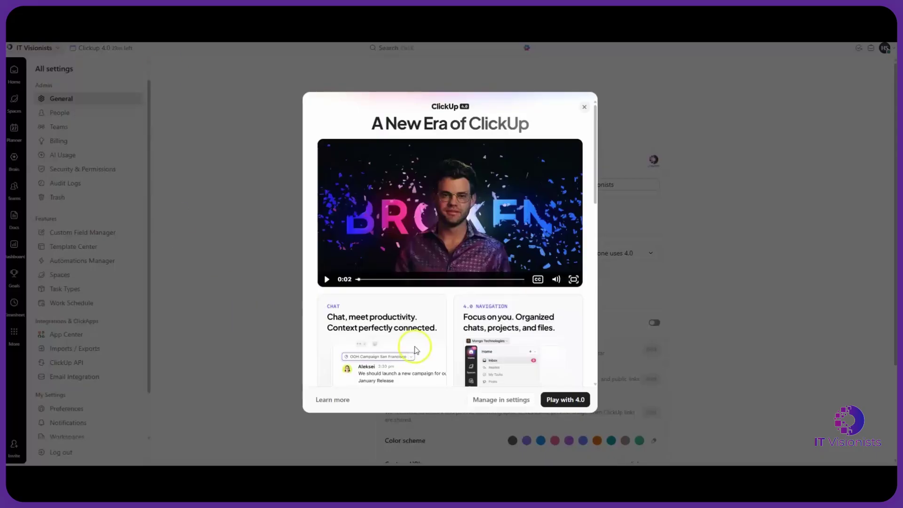
- Start the 4.0 experience, then visit Home and the Planner calendar
left_click(549, 401)
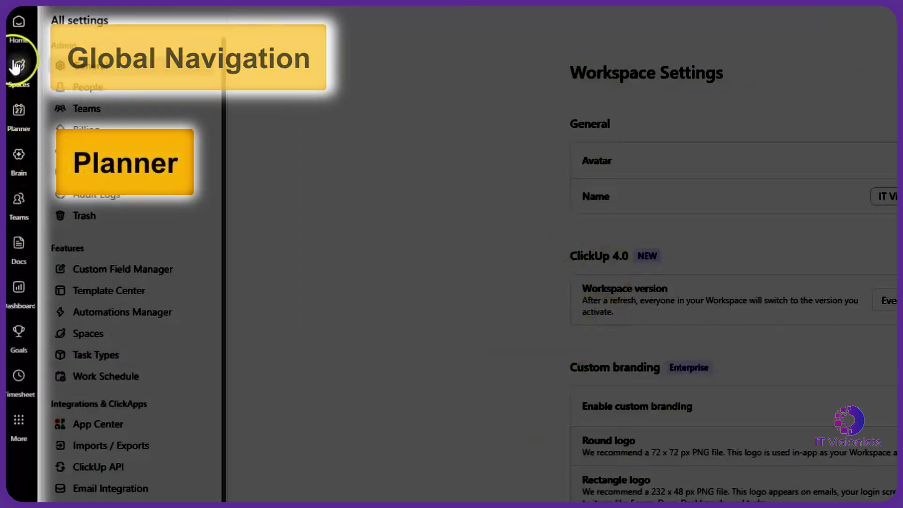
left_click(20, 43)
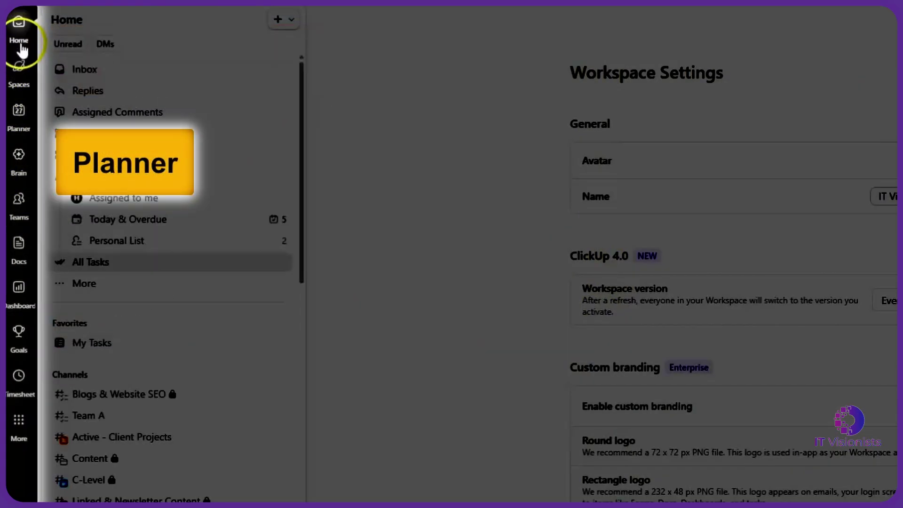
left_click(20, 112)
- Visit Brain and the Teams page, then return to the Home inbox
left_click(17, 163)
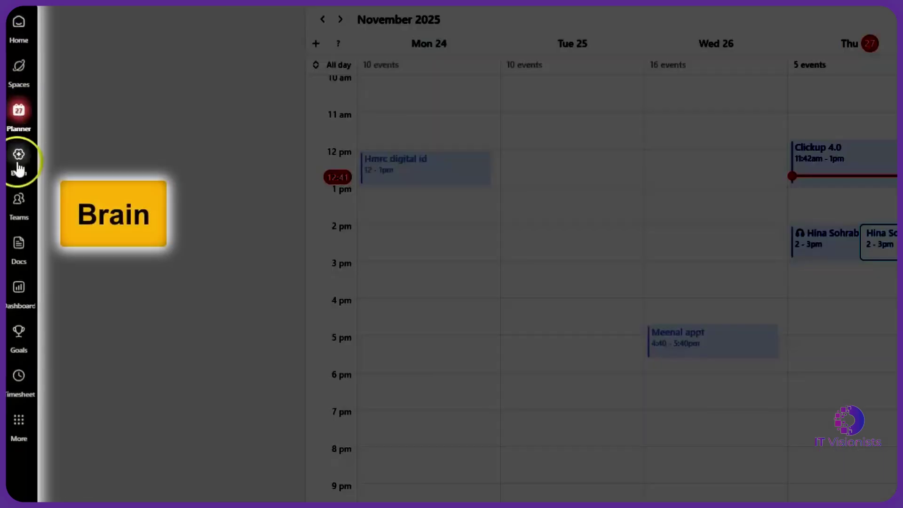
left_click(17, 201)
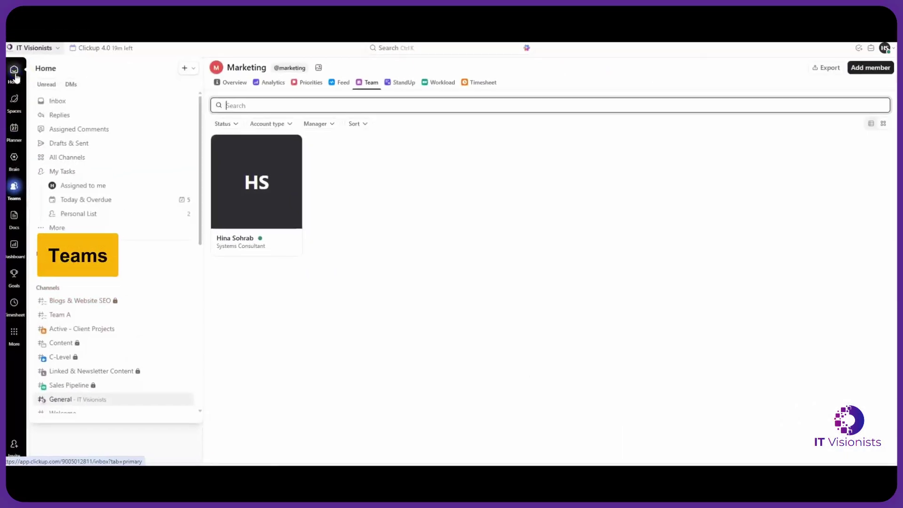
left_click(15, 77)
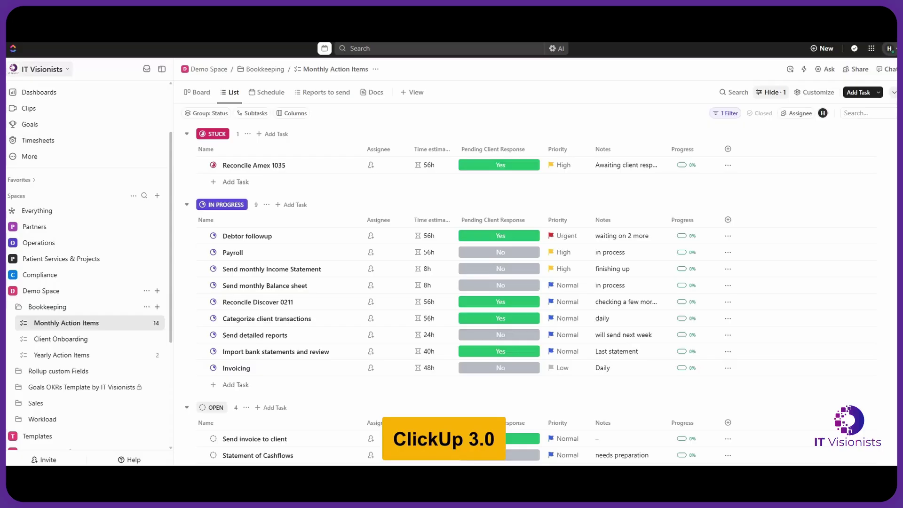
left_click(42, 70)
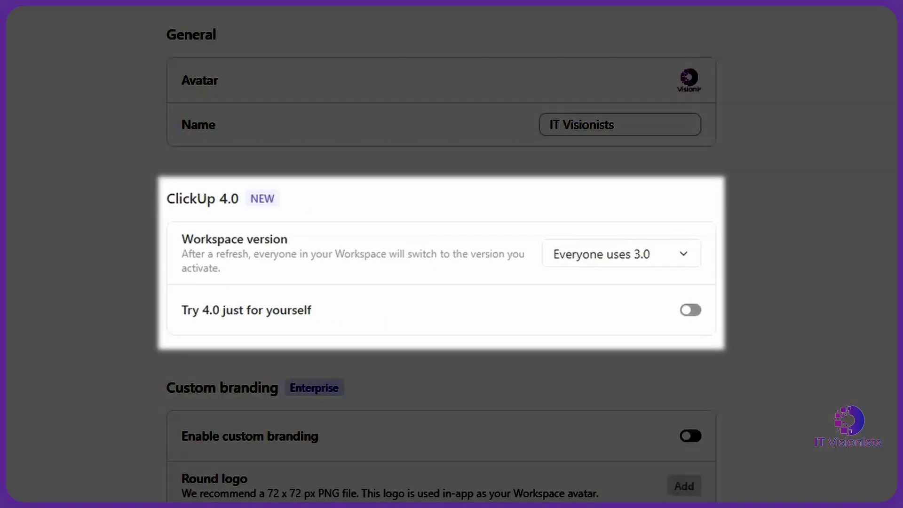
left_click(621, 254)
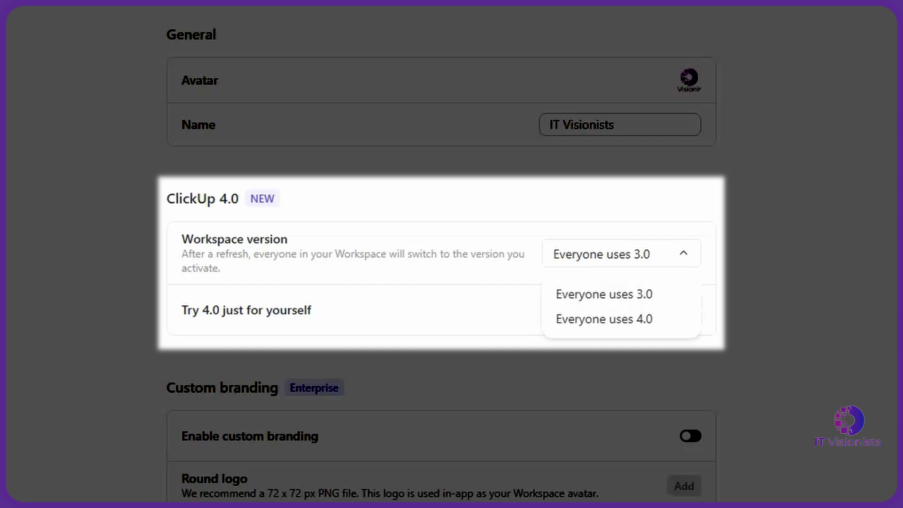
key("Escape")
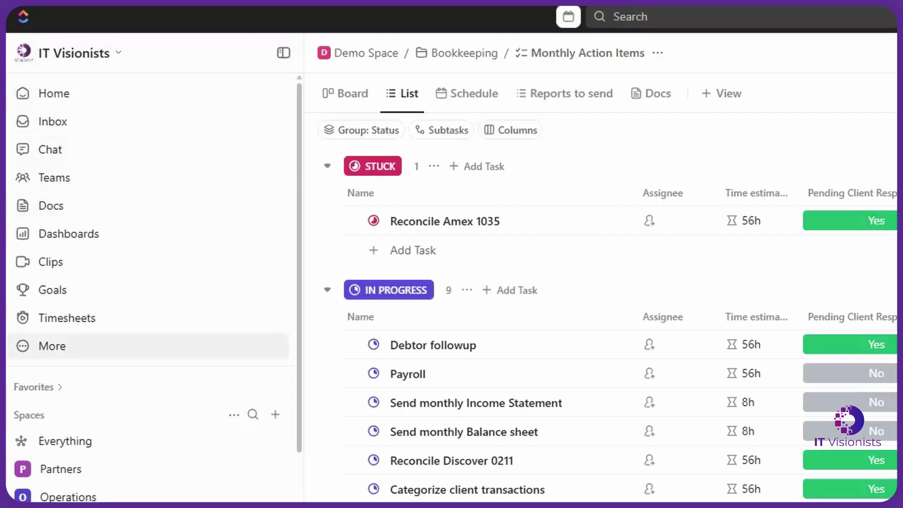
- Show the More navigation popup with Spaces, Chat, Whiteboards, Forms and Apps
left_click(53, 346)
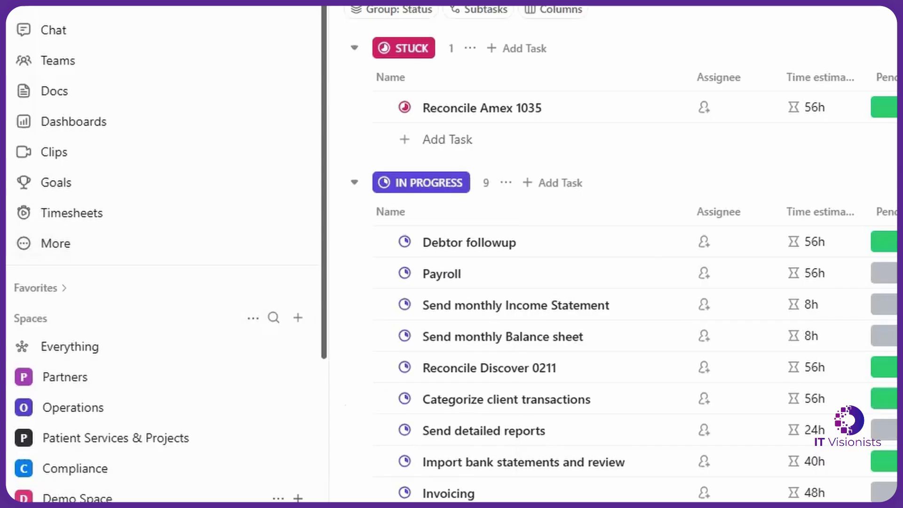
scroll(162, 283, "down", 2)
scroll(162, 282, "down", 3)
scroll(162, 282, "down", 3)
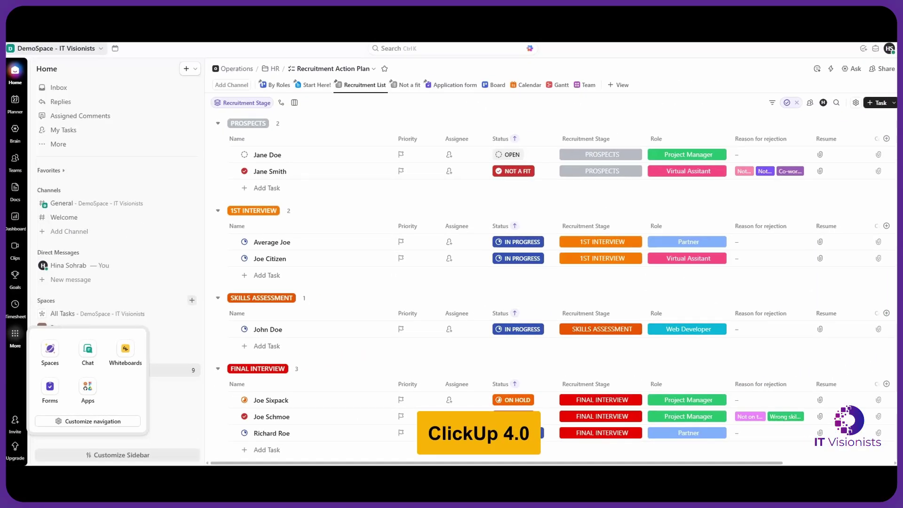
- Close the popup and customize the Home sidebar to show Drafts & Sent and All Channels
key("Escape")
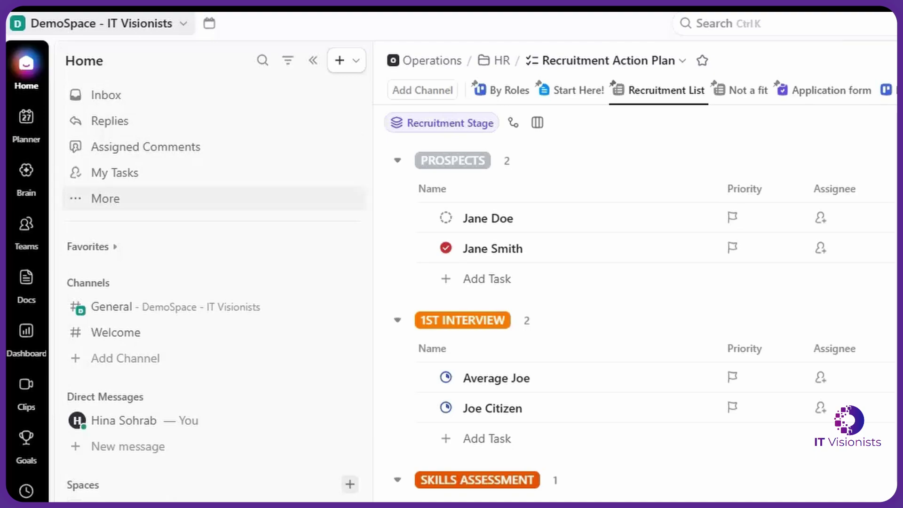
left_click(105, 199)
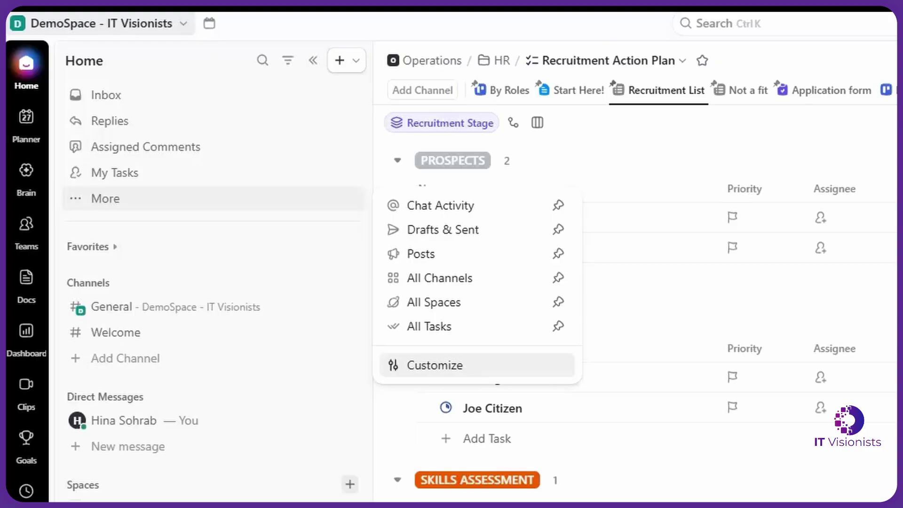
left_click(434, 365)
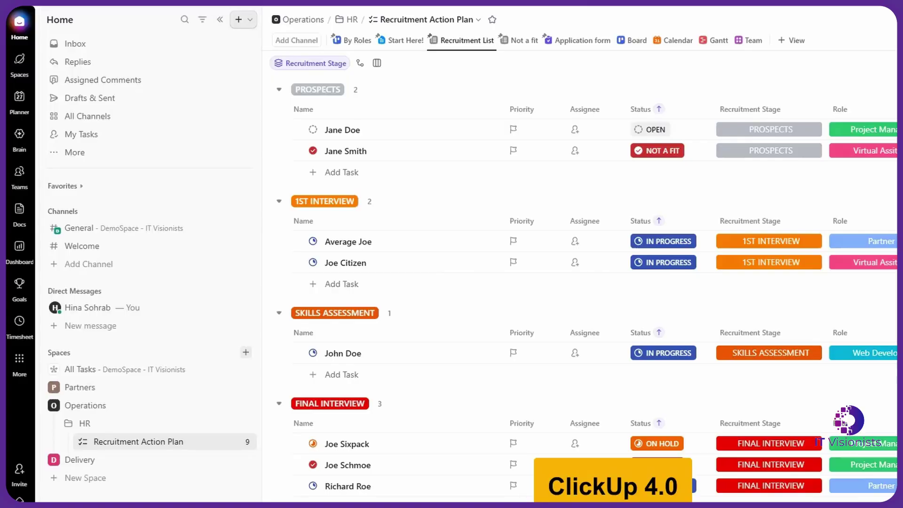
- Create a new sidebar section named 'My Work' from the create menu
left_click(238, 19)
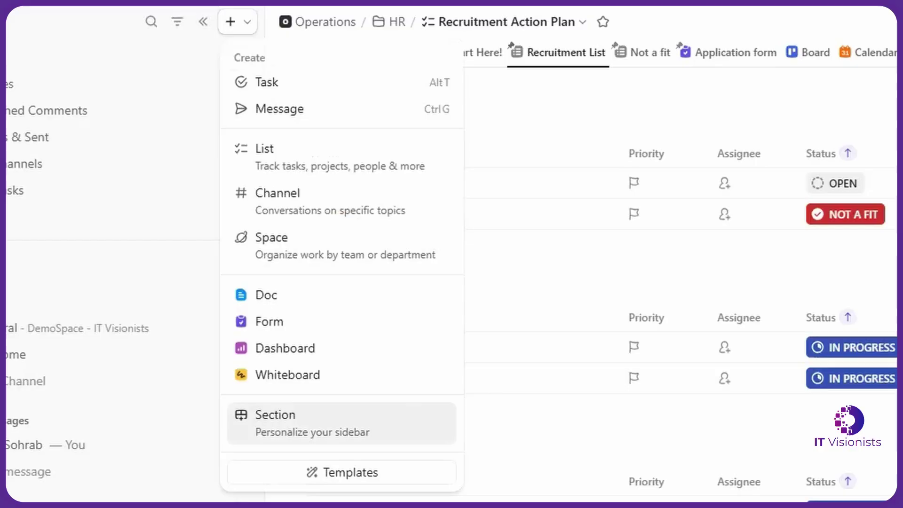
left_click(297, 422)
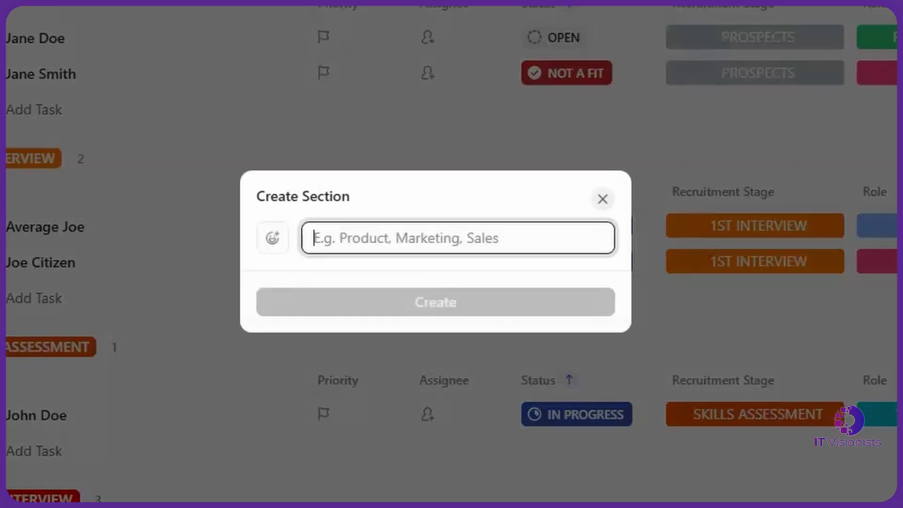
type("My ")
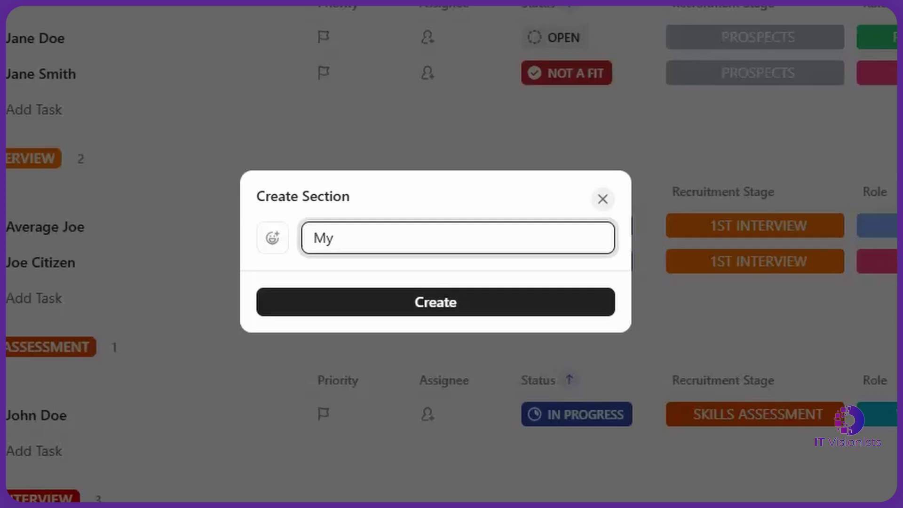
type("Work")
key("Return")
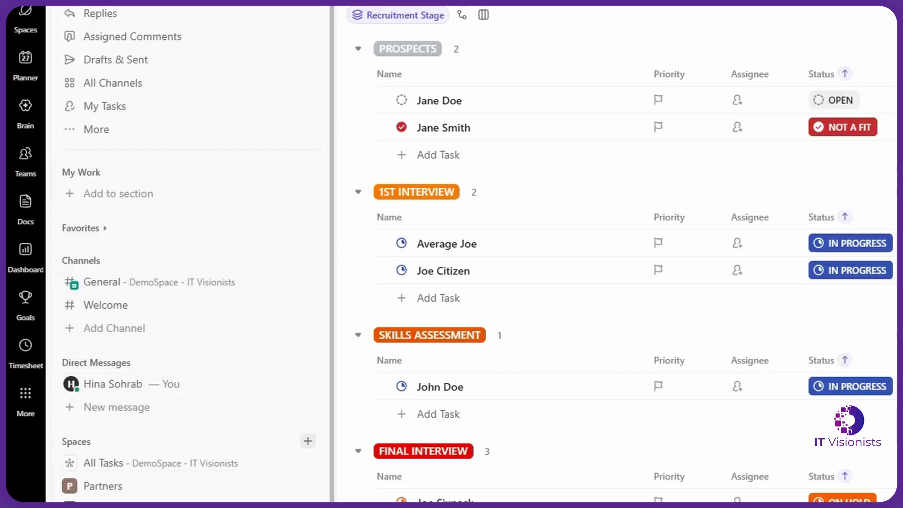
- Add Objectives and OKR Planning to My Work and show the Unread and DMs filters
left_click(118, 193)
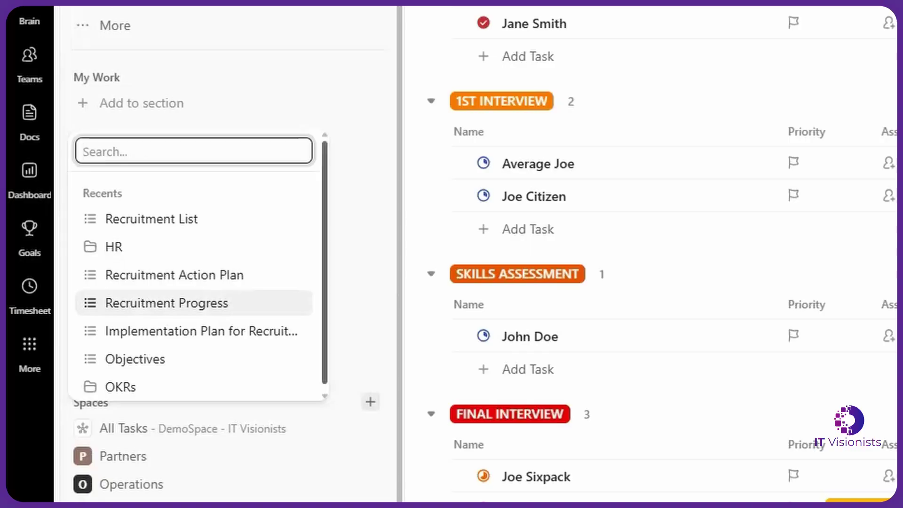
left_click(134, 358)
left_click(371, 76)
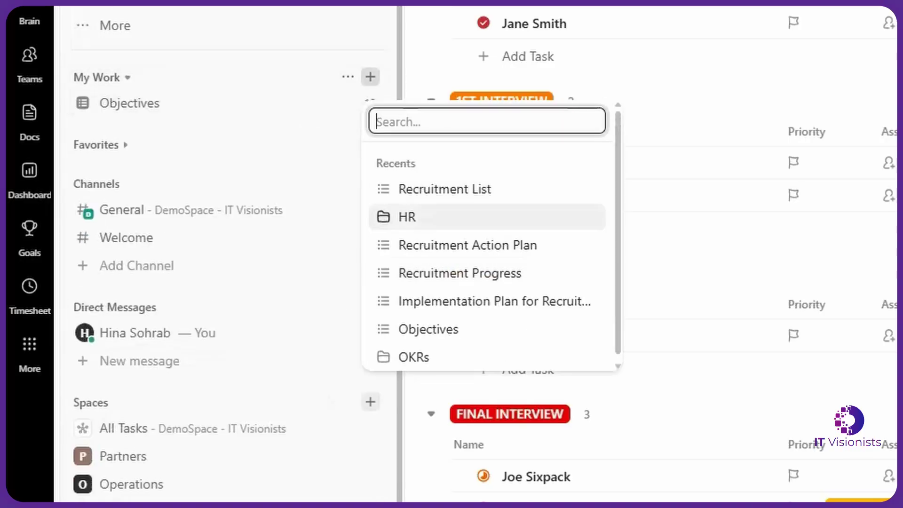
type("OKR")
key("Return")
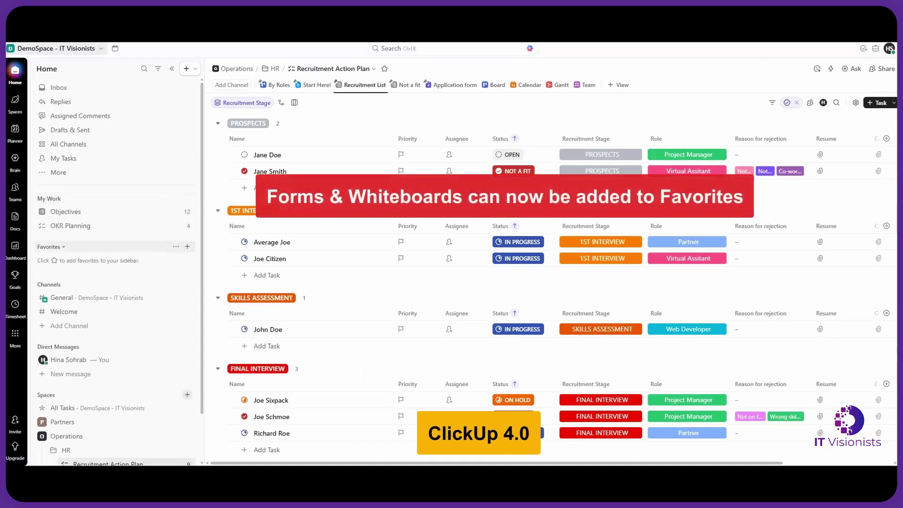
left_click(158, 69)
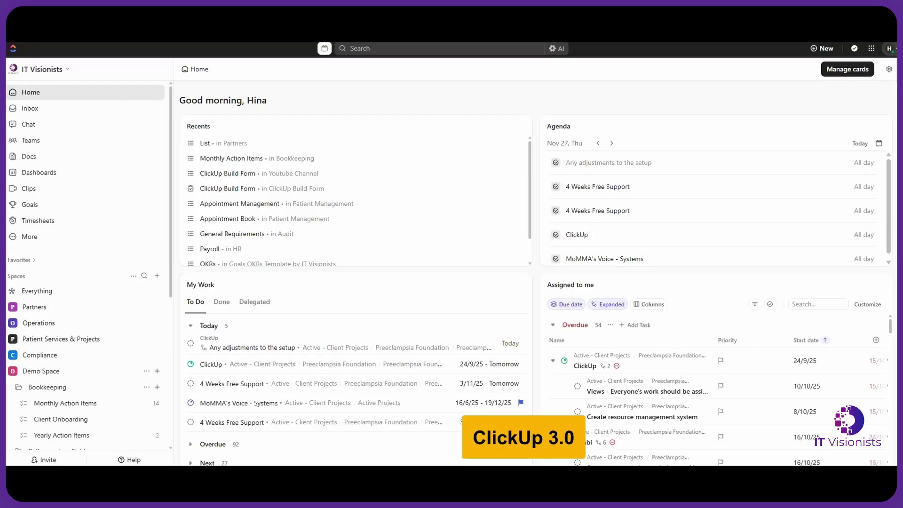
scroll(535, 281, "down", 1)
scroll(536, 281, "down", 3)
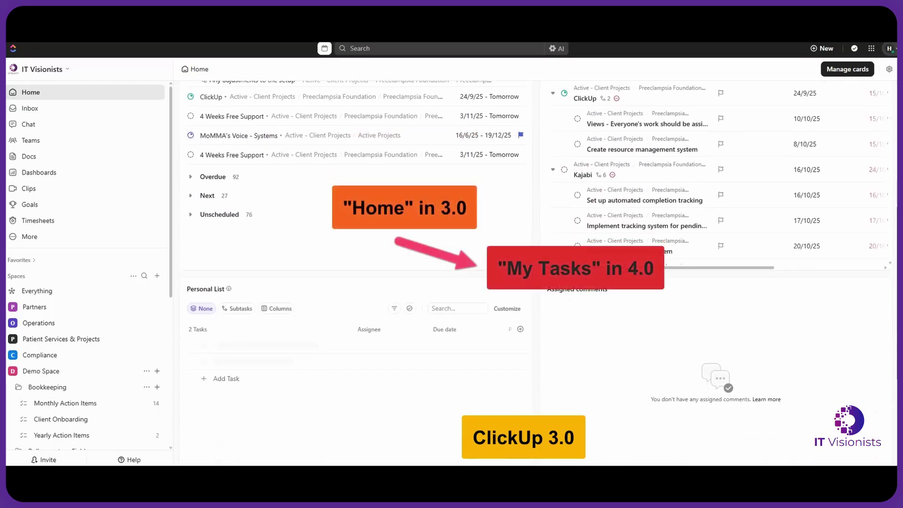
scroll(536, 279, "down", 2)
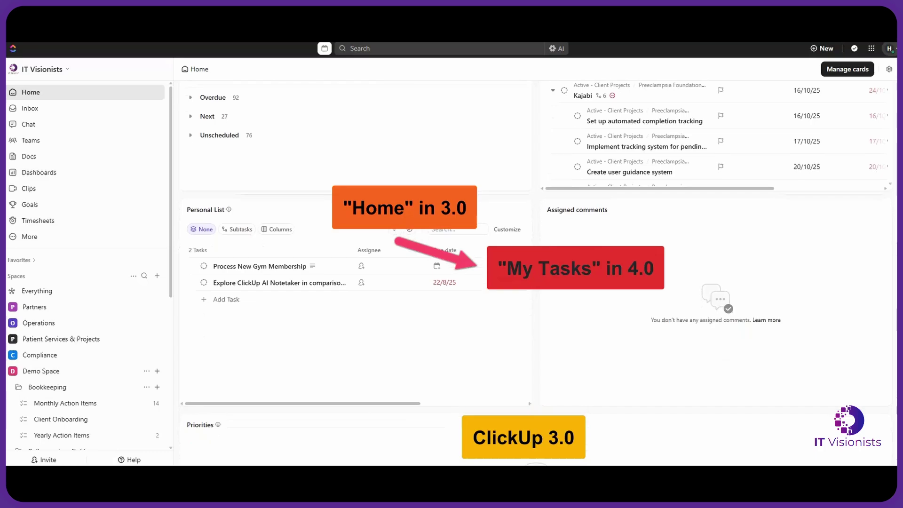
scroll(536, 281, "up", 5)
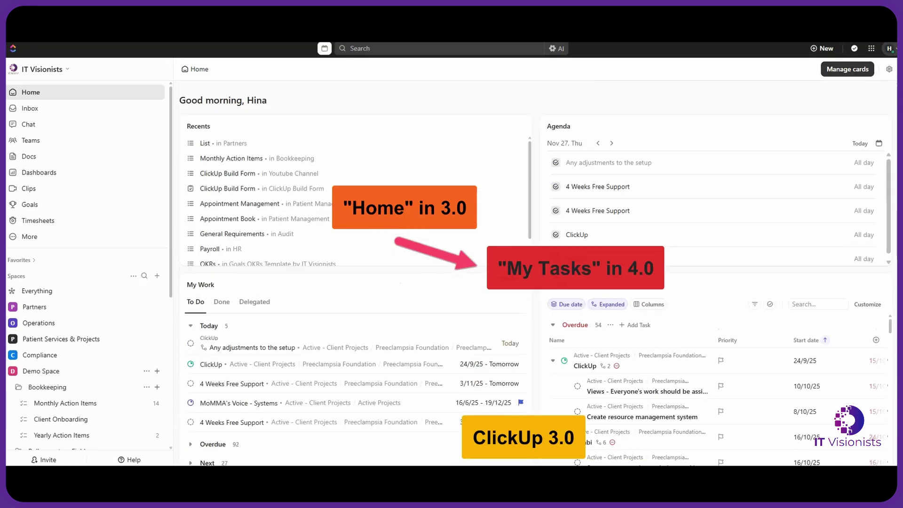
- Check 3.0's Manage cards, then open the 4.0 My Tasks overview page
left_click(847, 68)
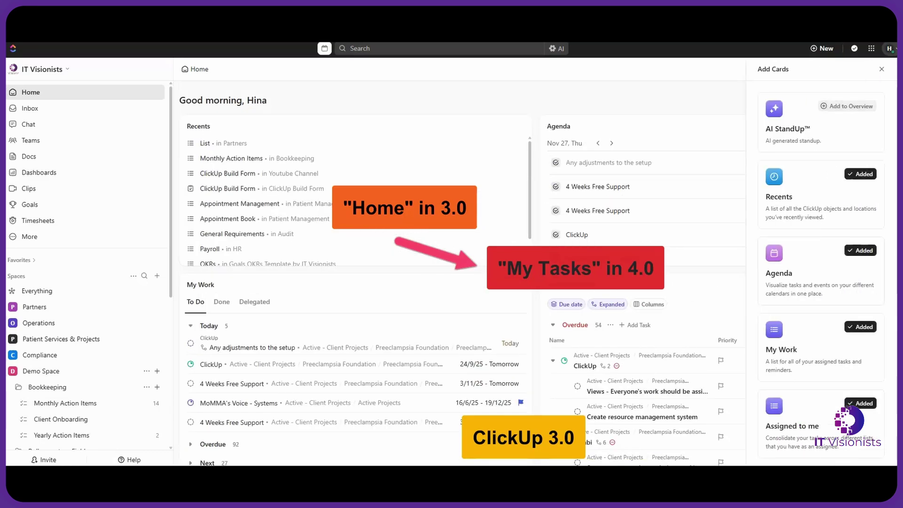
left_click(30, 108)
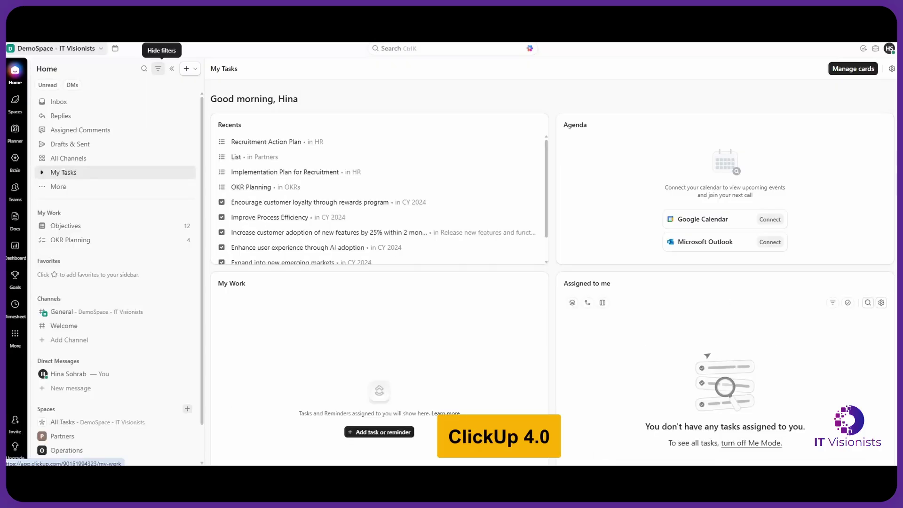
- Expand My Tasks and view its Assigned to me and Today & Overdue pages
left_click(41, 172)
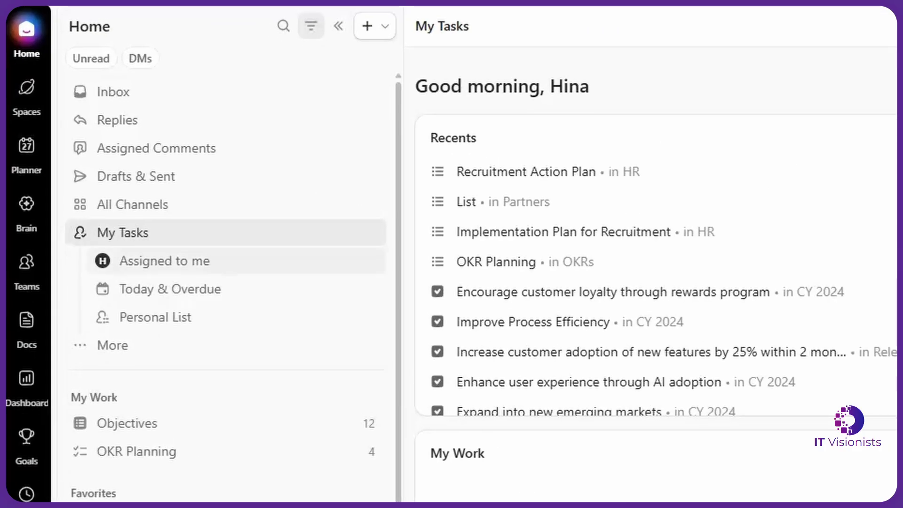
left_click(165, 260)
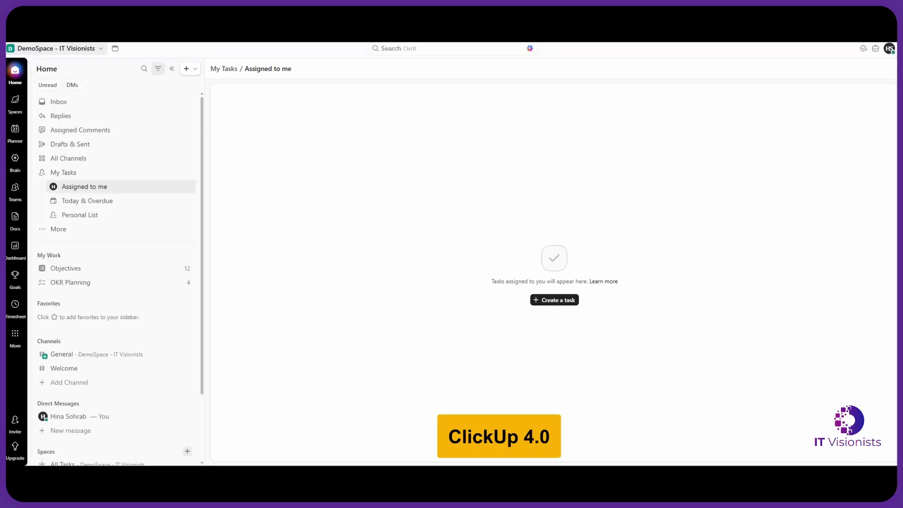
left_click(87, 201)
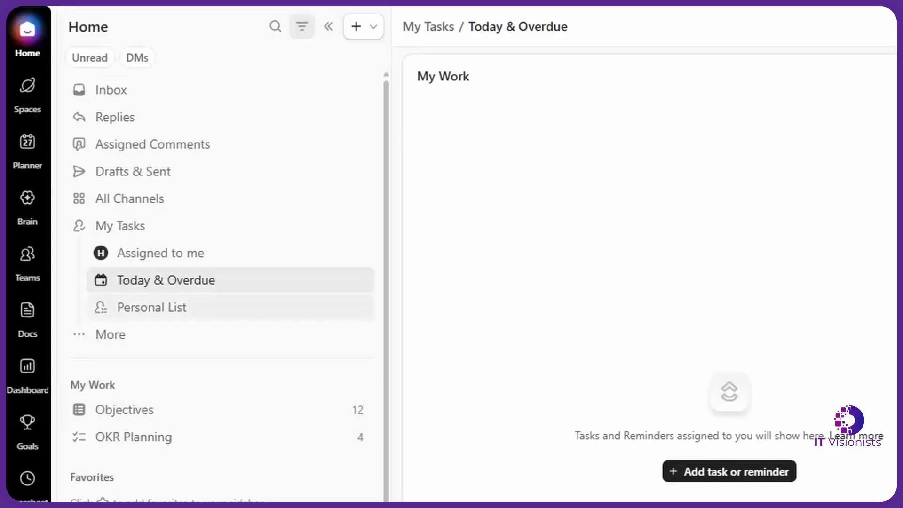
- View the Personal List, then switch the sidebar to Spaces and open the Operations overview
left_click(152, 307)
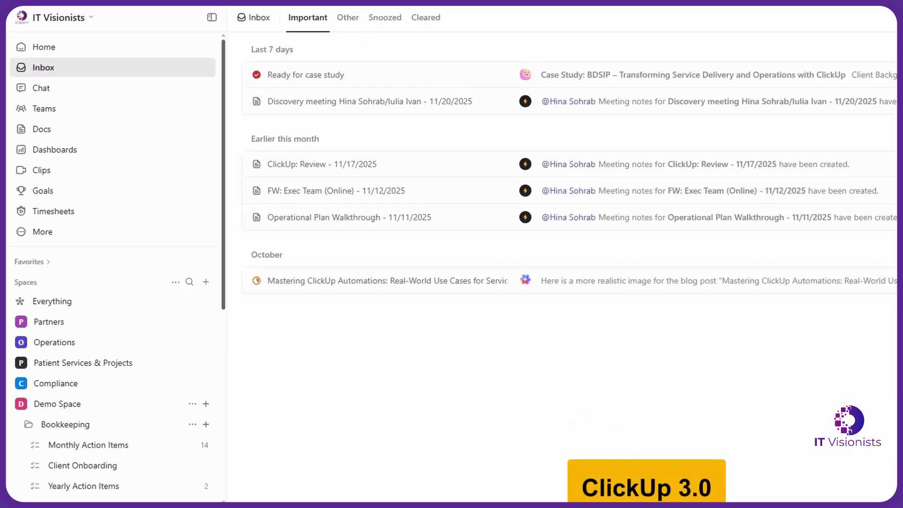
scroll(113, 268, "down", 5)
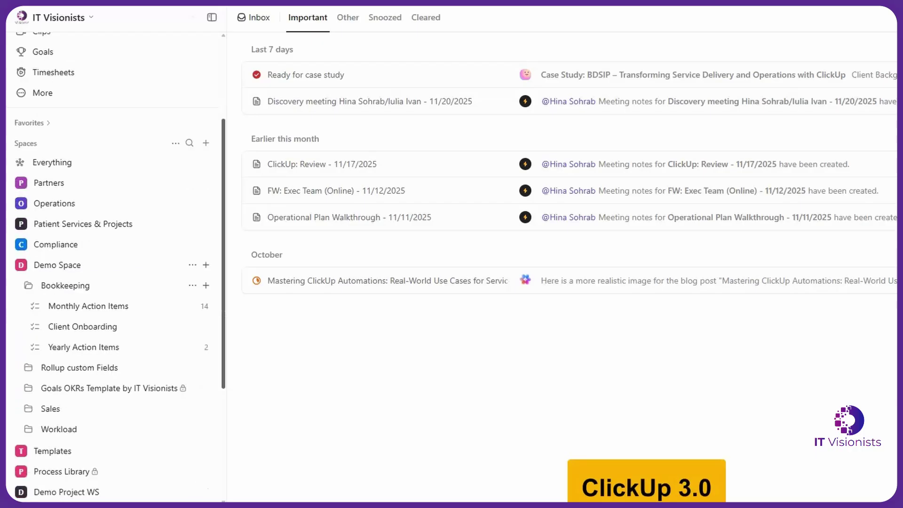
scroll(113, 268, "up", 4)
scroll(113, 135, "up", 1)
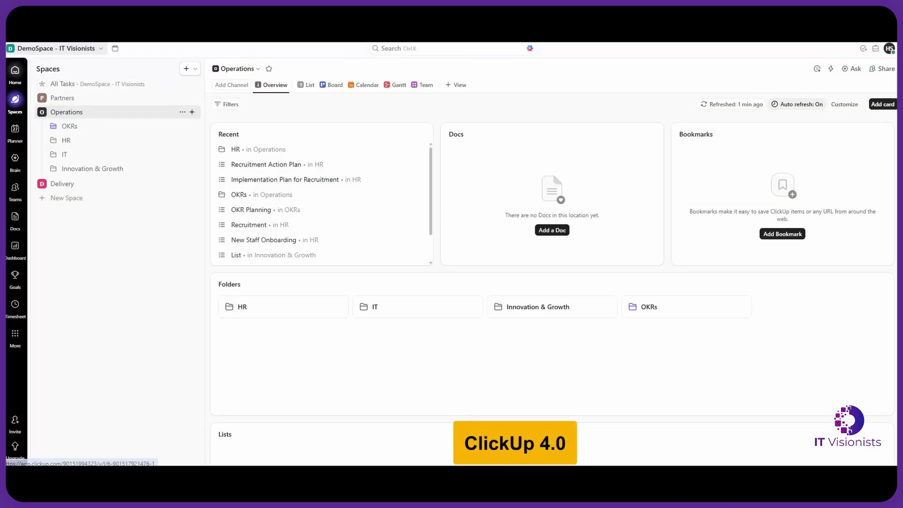
left_click(99, 213)
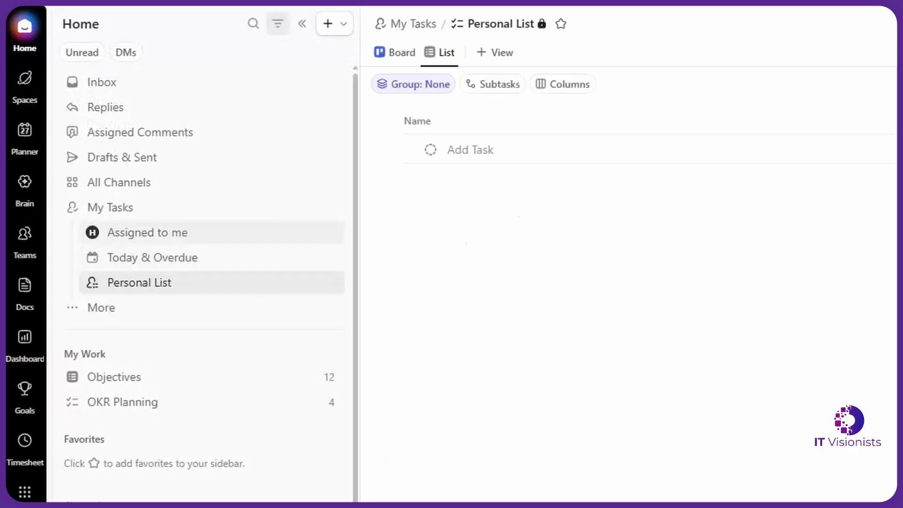
left_click(25, 83)
left_click(115, 100)
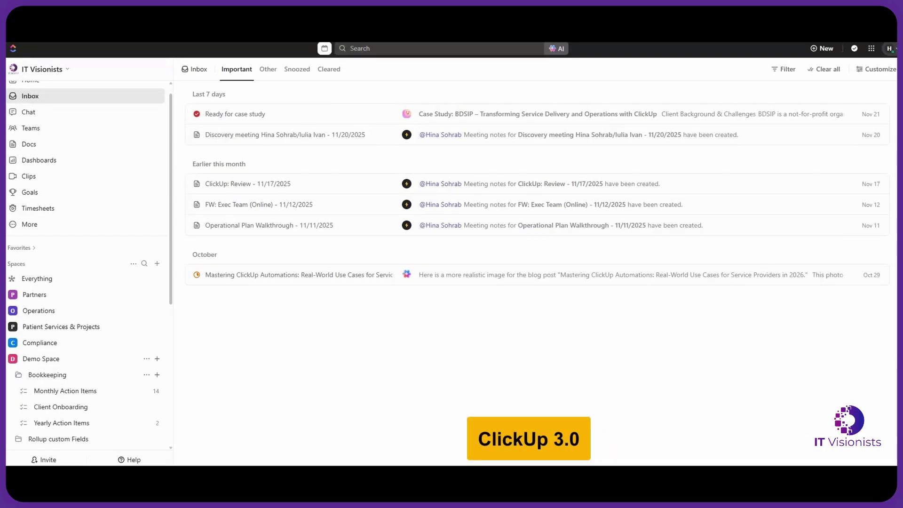
- View the Brain AI assistant, then show the Planner's November 2025 weekly calendar
left_click(557, 49)
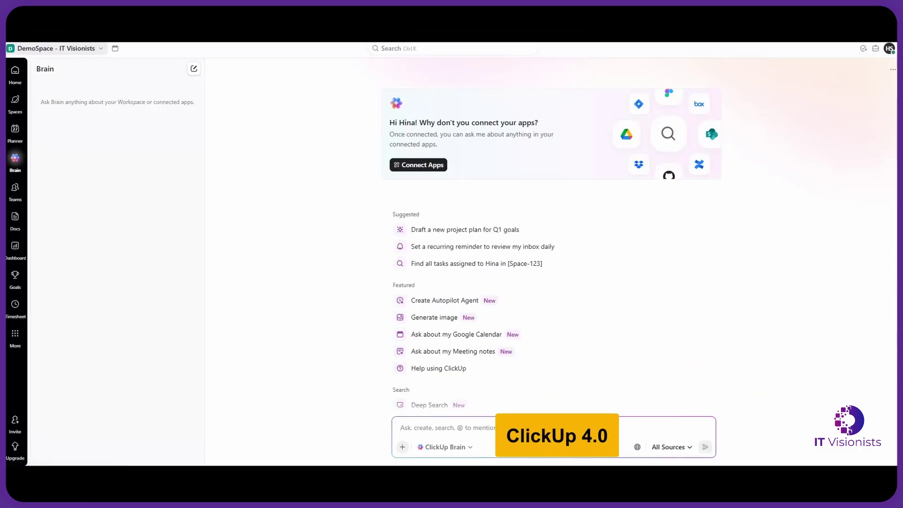
left_click(14, 129)
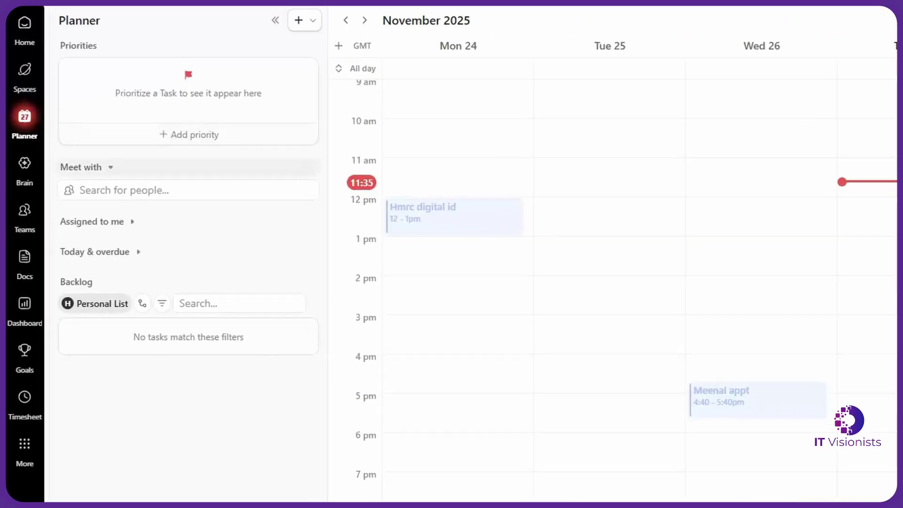
- Compare a member's schedule under Meet with and add a Focus time block
left_click(81, 167)
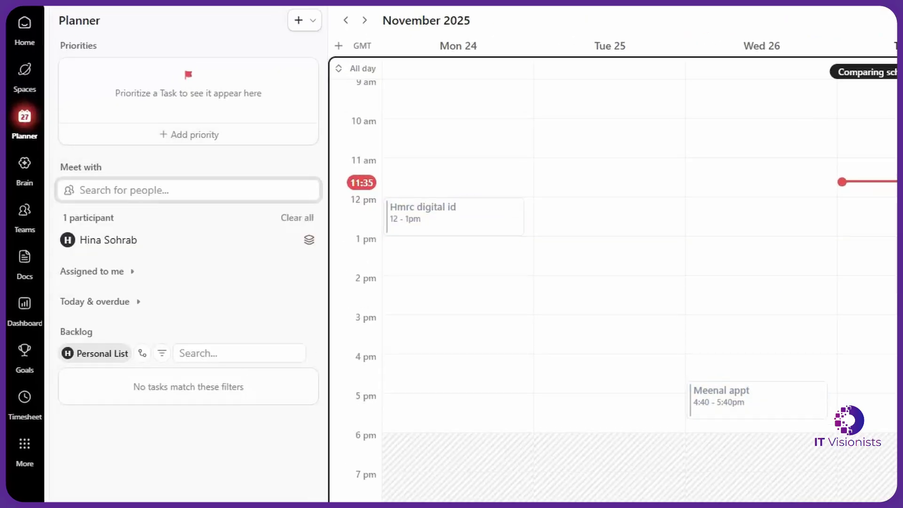
left_click(299, 20)
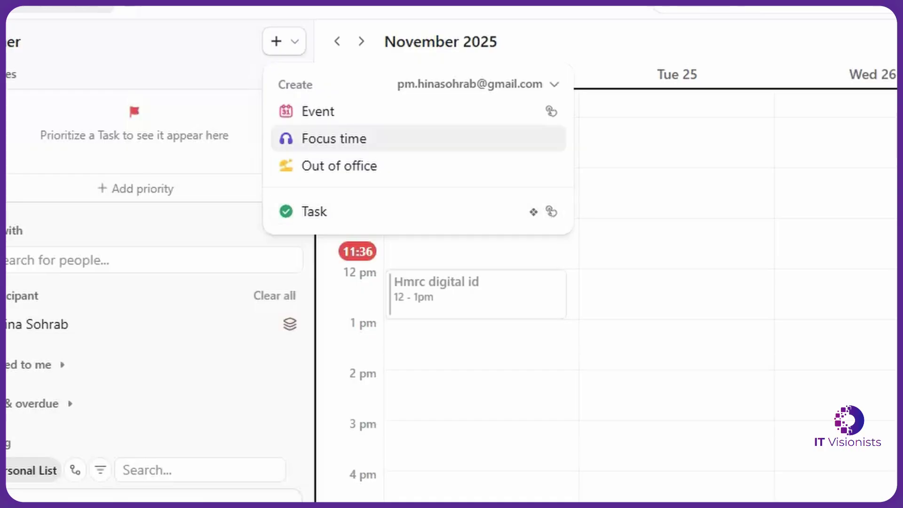
key("Return")
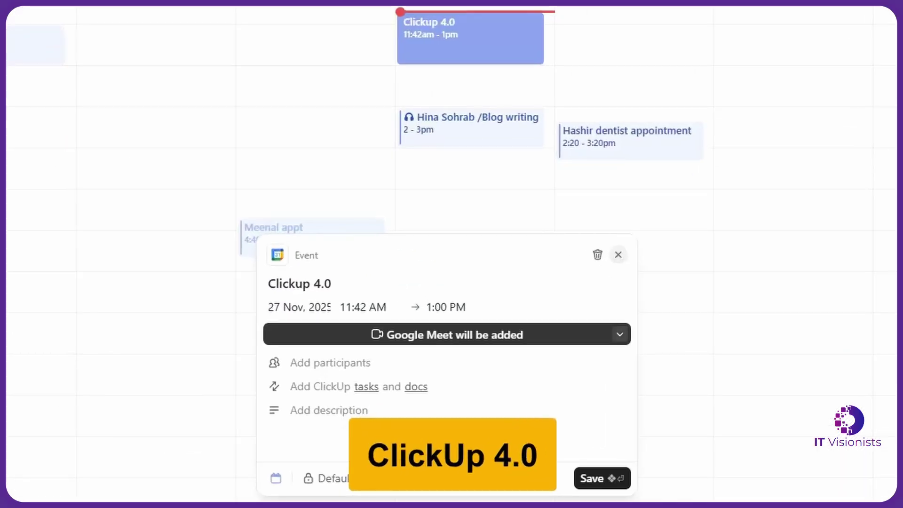
- Attach a SyncUp call via a chosen channel to the Clickup 4.0 event and save it
left_click(619, 334)
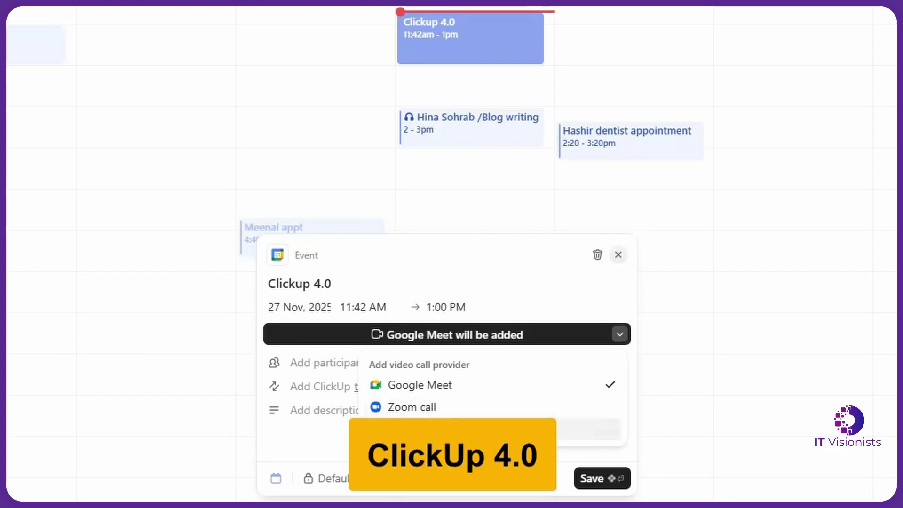
left_click(452, 429)
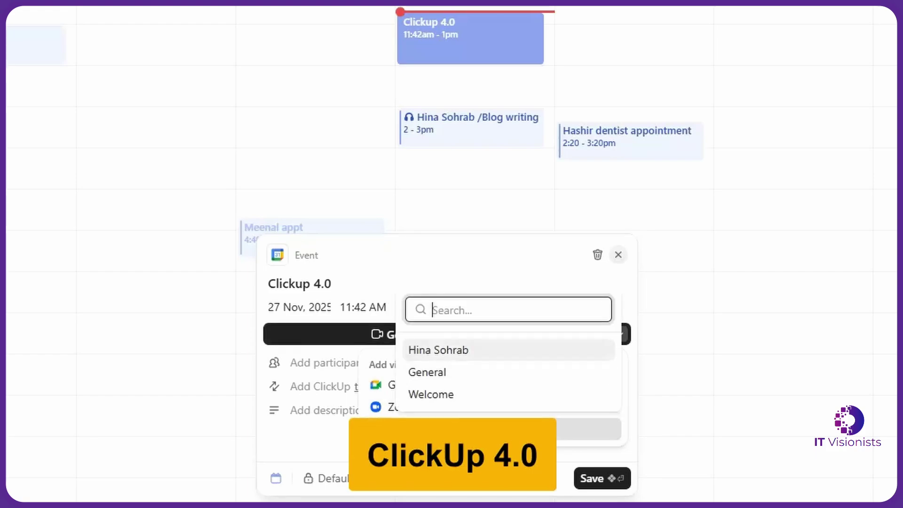
key("Return")
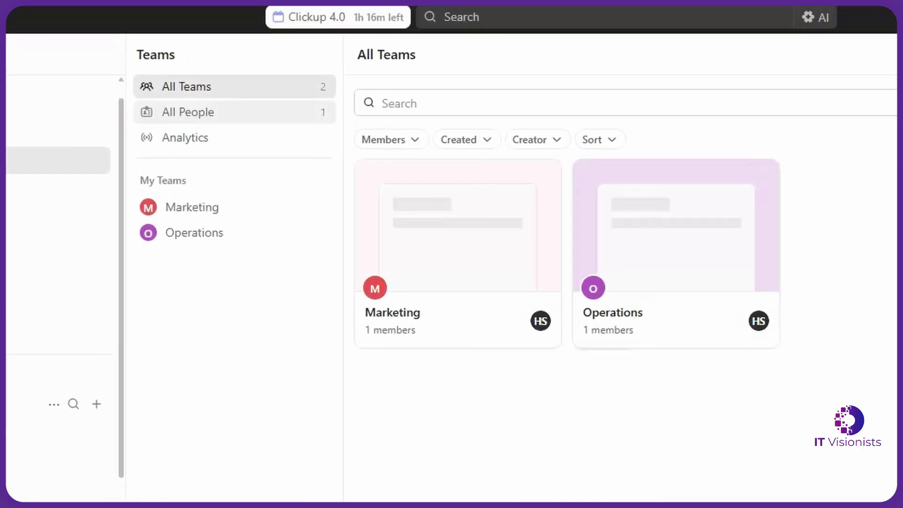
- View All People and Analytics, then Marketing's Priorities without adding a priority task
left_click(188, 111)
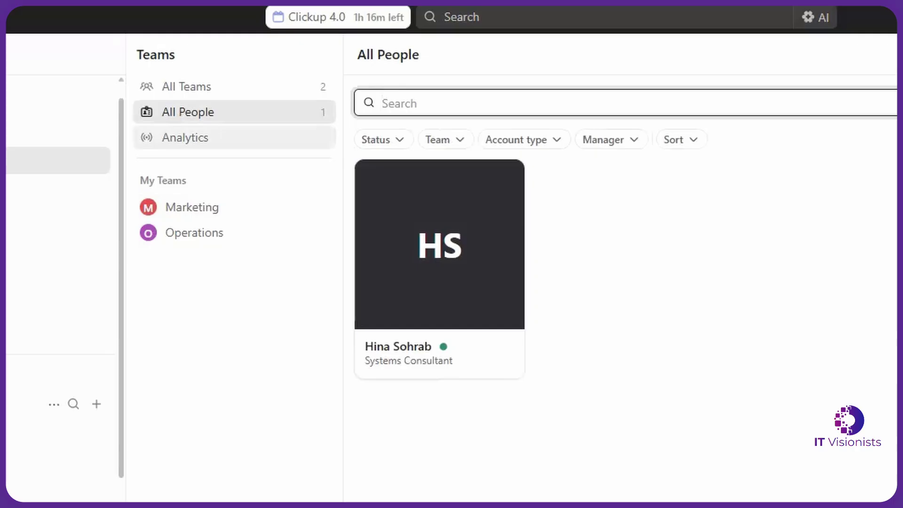
left_click(185, 137)
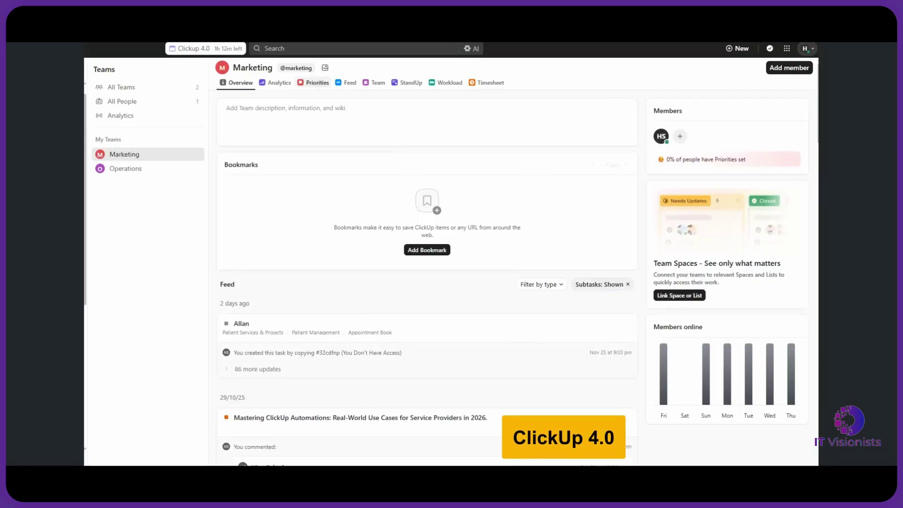
left_click(314, 83)
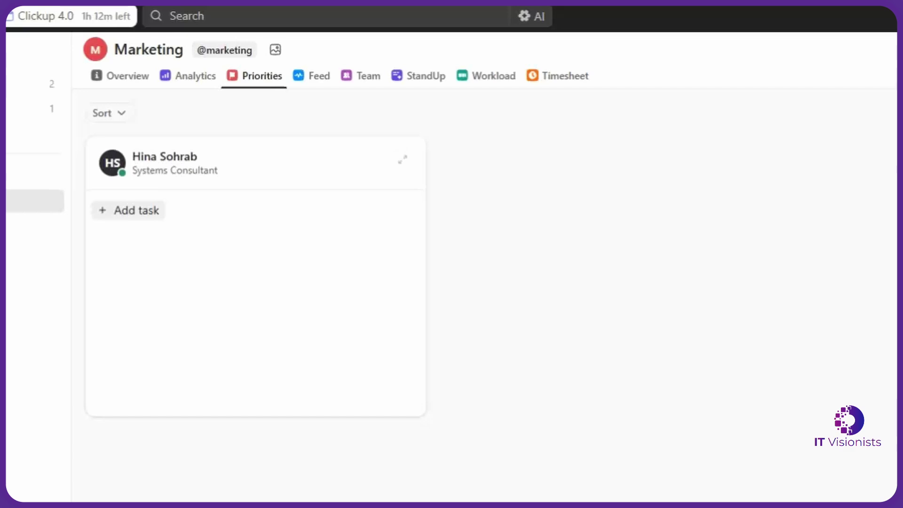
left_click(129, 210)
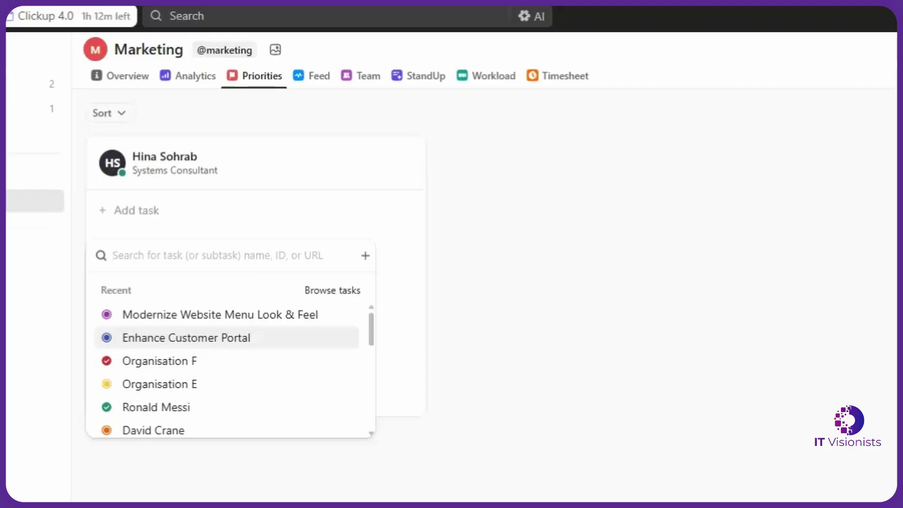
key("Escape")
- View Marketing's members, leave the manager unassigned, and open a direct chat with the member
left_click(362, 76)
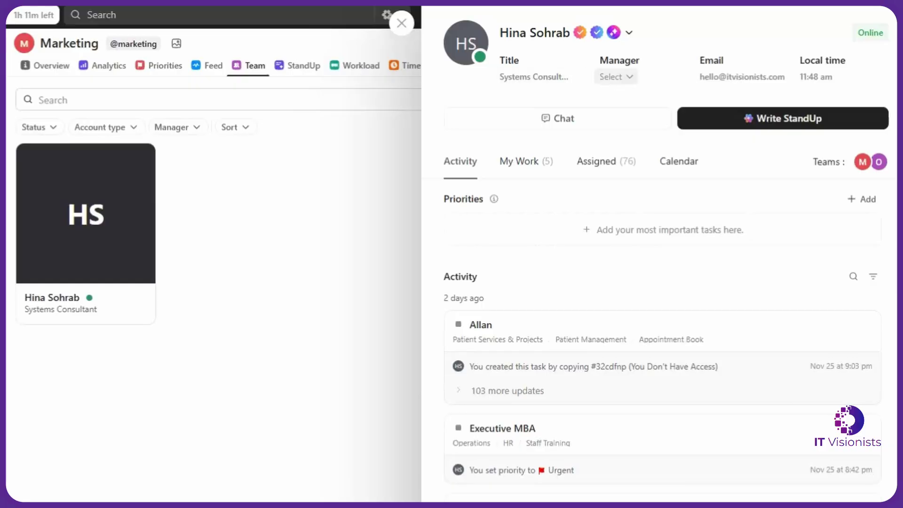
left_click(629, 77)
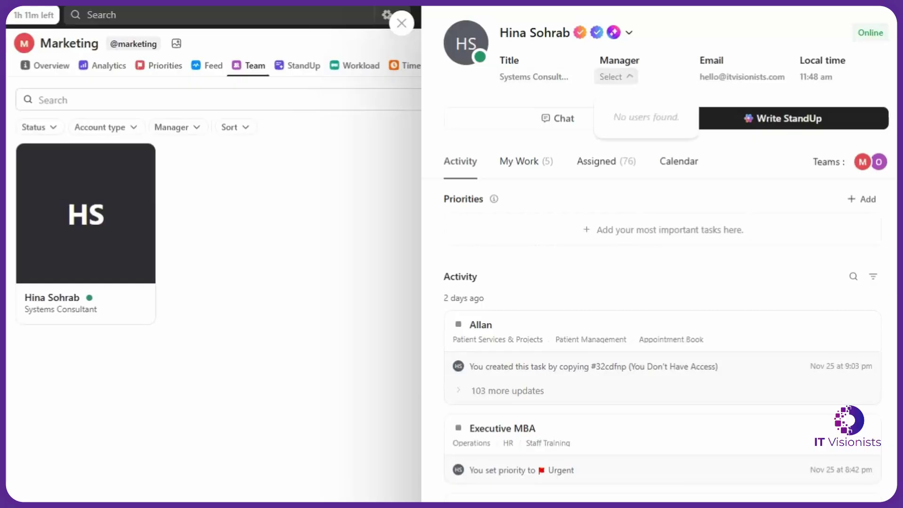
key("Escape")
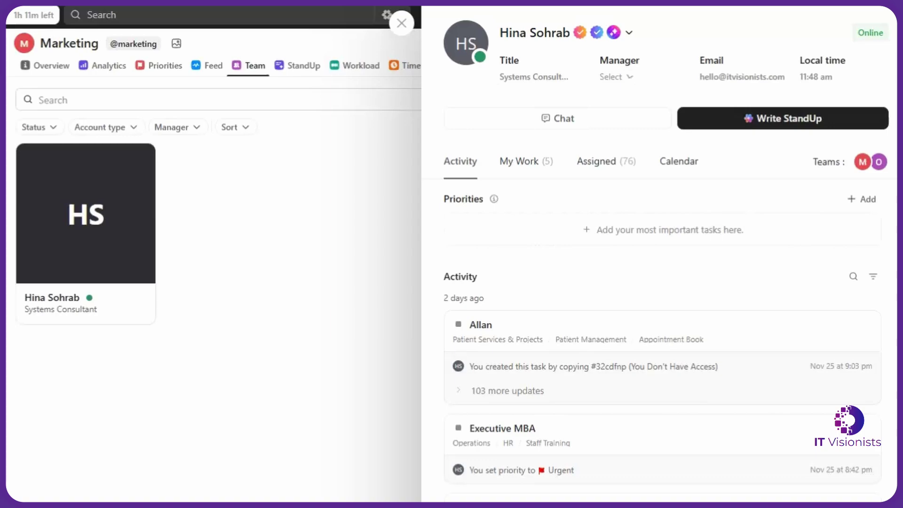
left_click(558, 117)
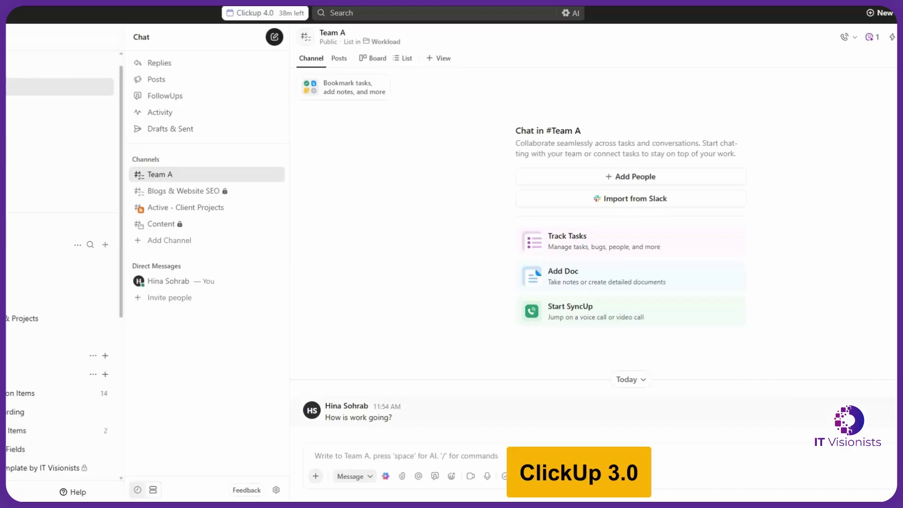
- View the channel's Autopilot agents and read the reply thread reporting three overdue tasks
left_click(872, 37)
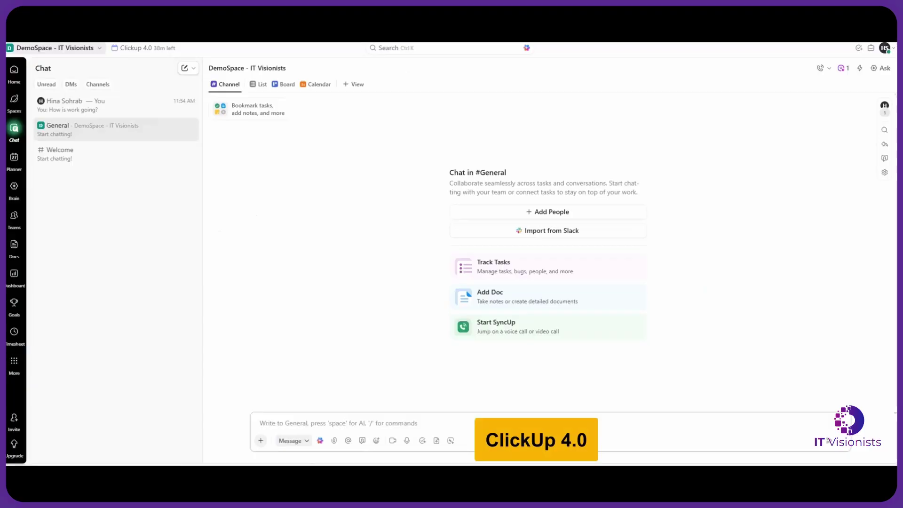
left_click(844, 67)
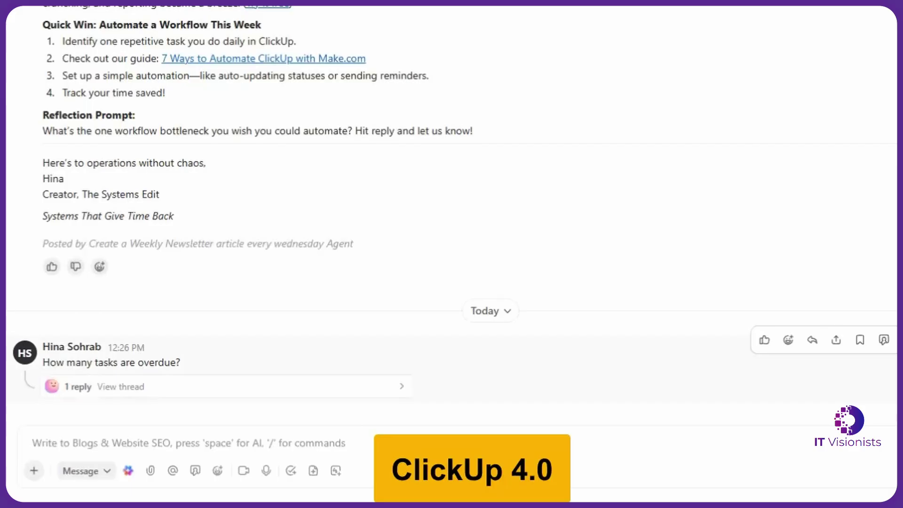
left_click(120, 387)
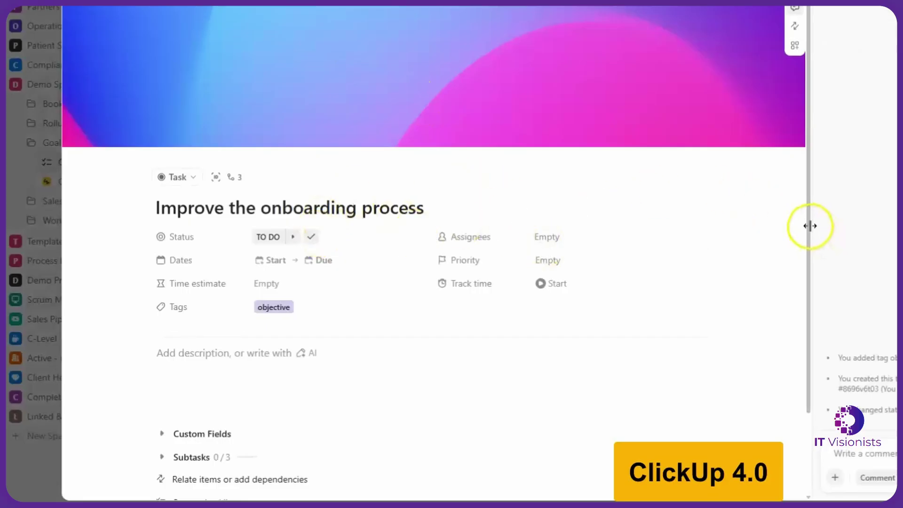
scroll(807, 312, "down", 2)
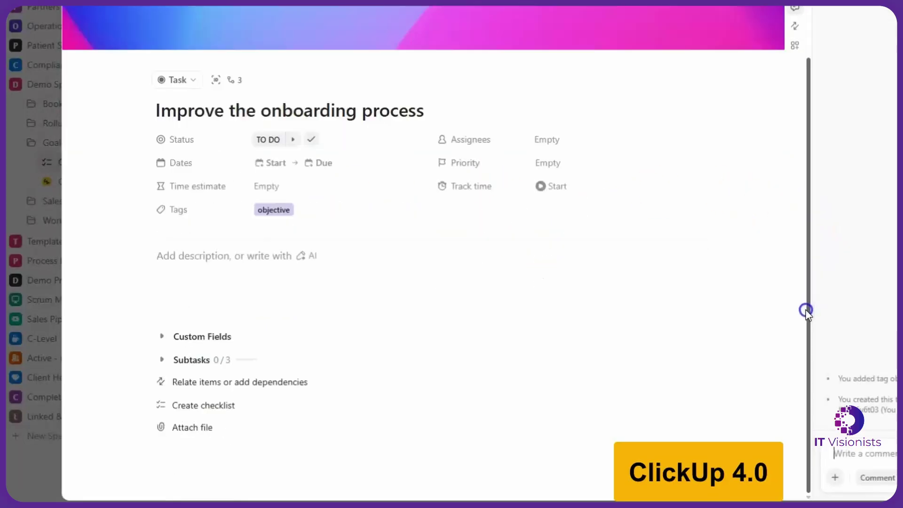
- Expand the onboarding task's custom fields and its three key-result subtasks
left_click(162, 337)
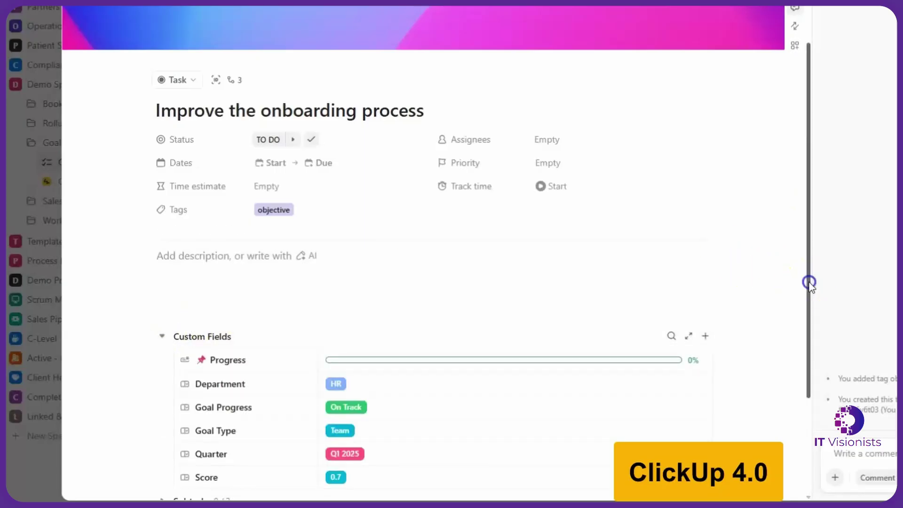
left_click_drag(809, 283, 809, 409)
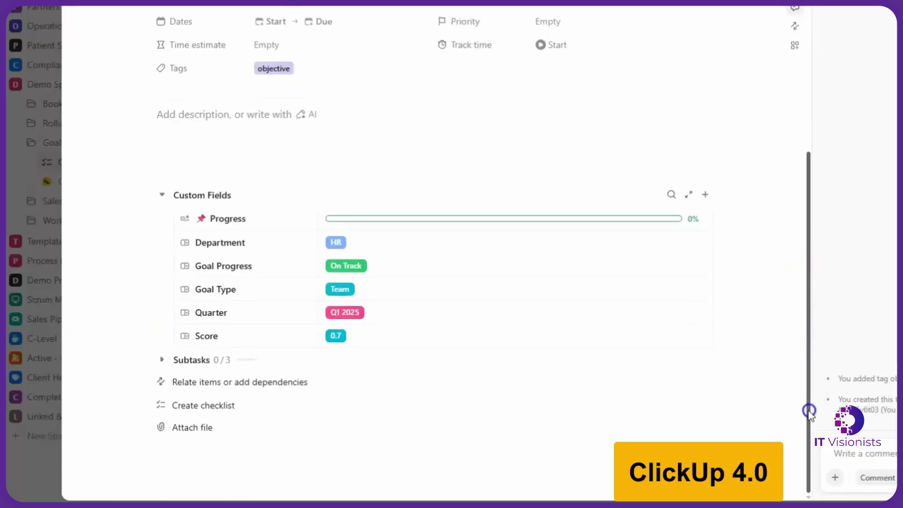
left_click(162, 360)
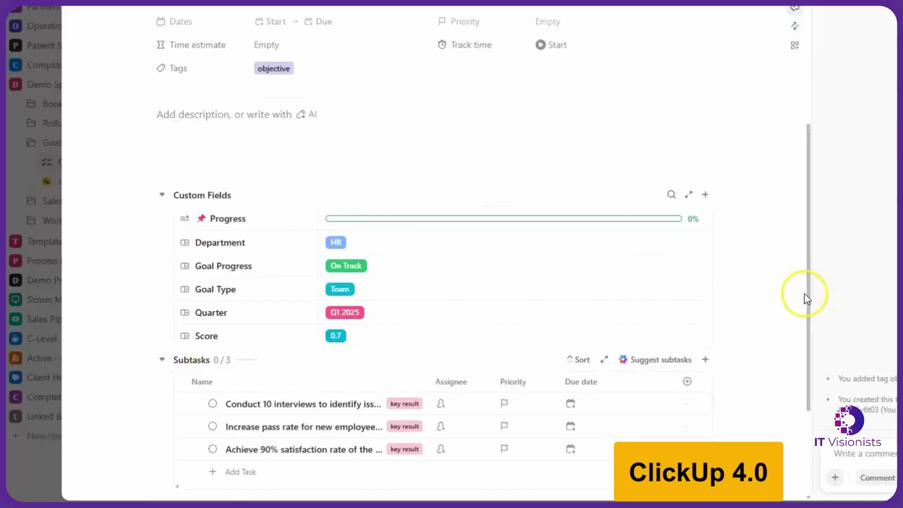
left_click_drag(808, 297, 807, 388)
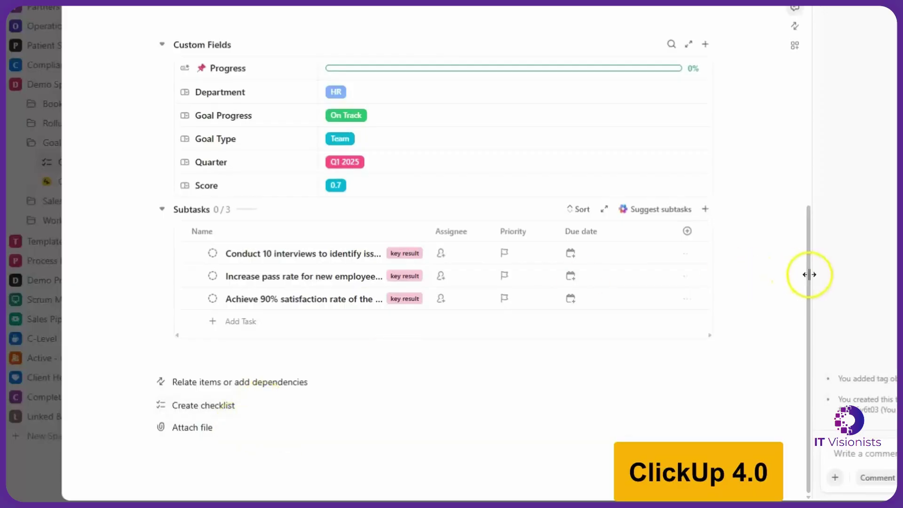
left_click_drag(809, 272, 806, 97)
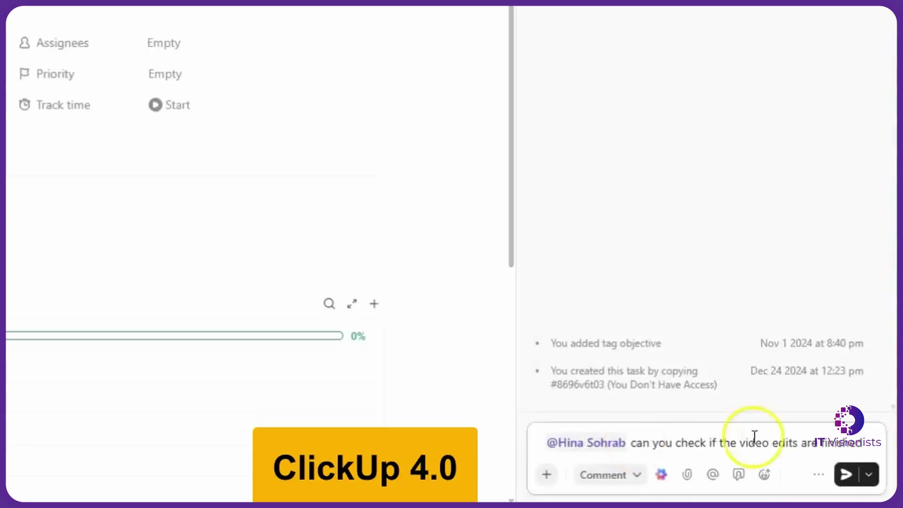
left_click(870, 477)
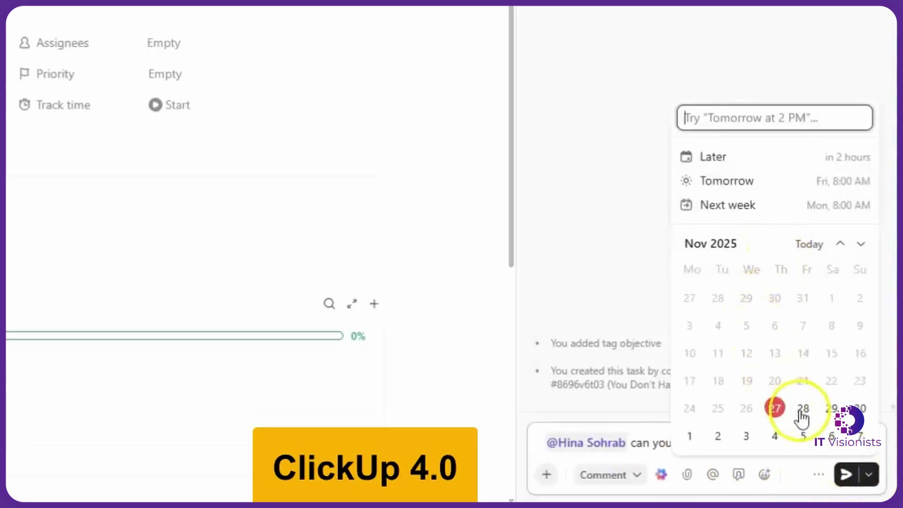
left_click(803, 411)
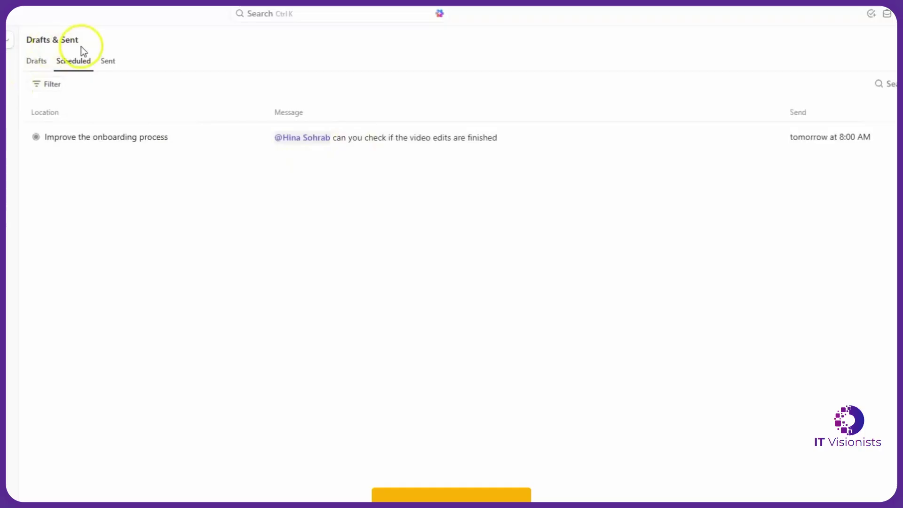
- Return to Home and view Drafts & Sent, currently showing no drafts
left_click(27, 37)
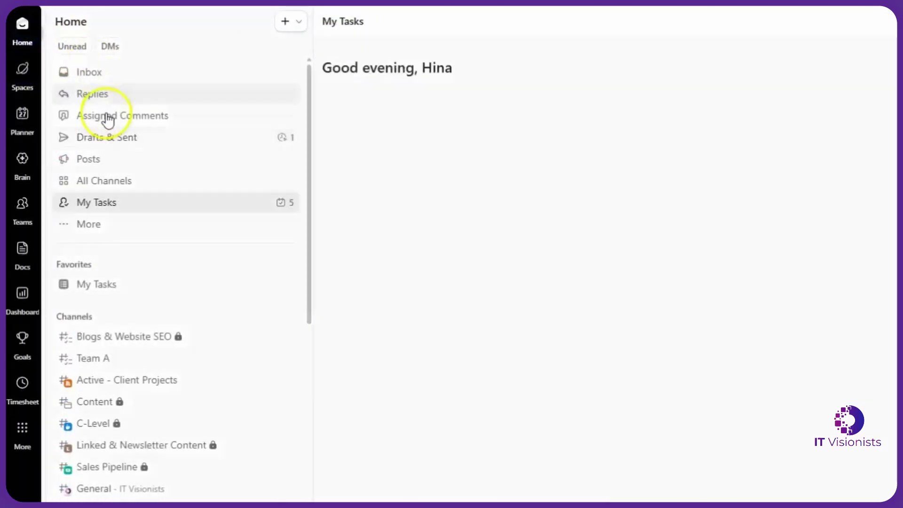
left_click(107, 139)
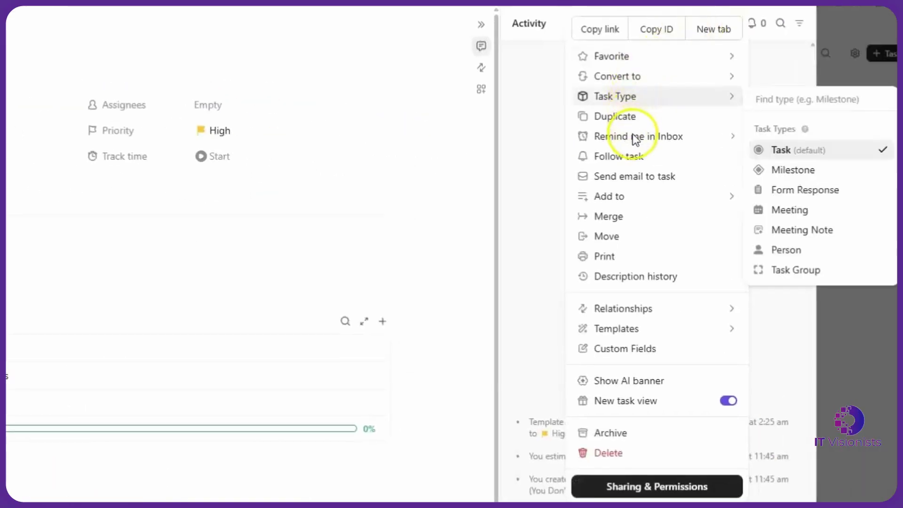
- Set a Payroll reminder at the last used time and find it under the Inbox's Later tab
left_click(634, 139)
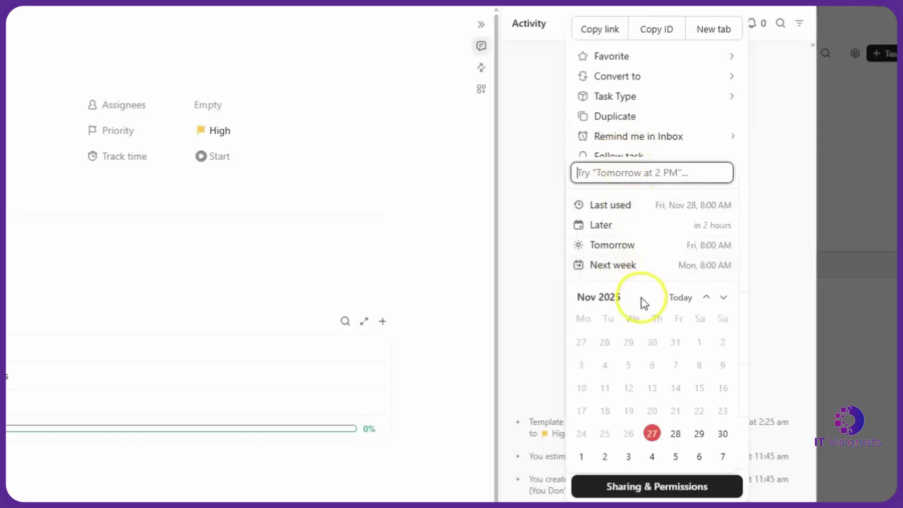
left_click(700, 211)
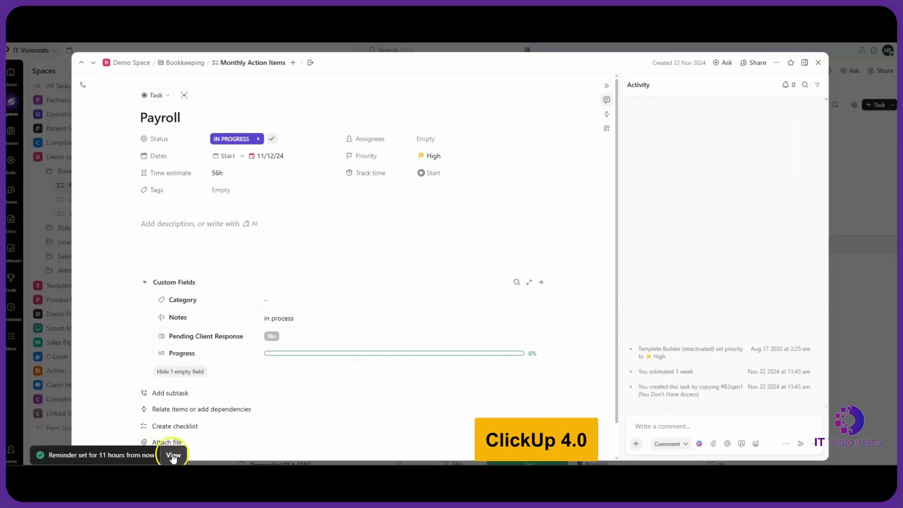
left_click(173, 455)
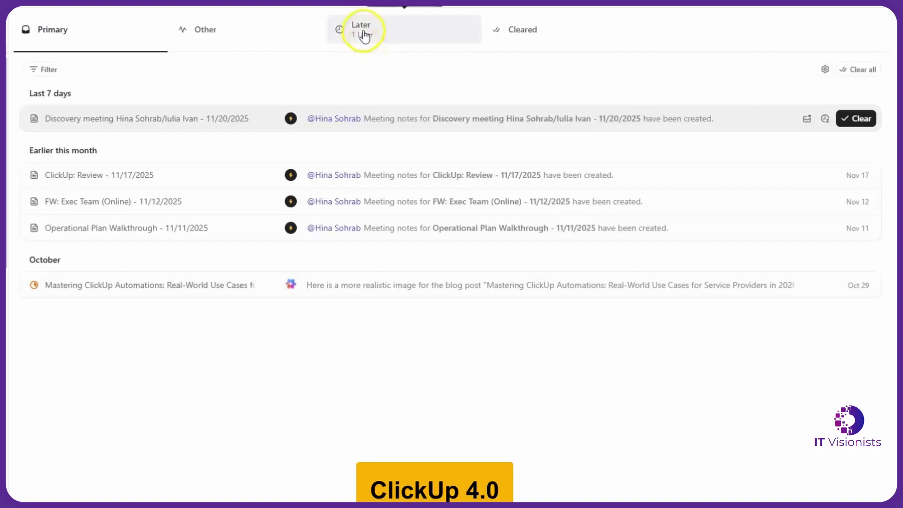
left_click(363, 35)
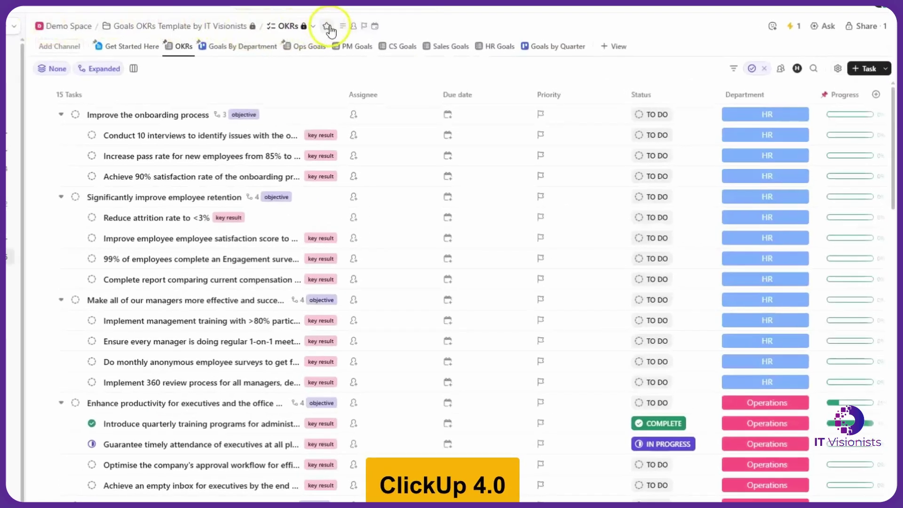
- Favorite the OKRs list to both the top bar and sidebar, then check Home's favorites
left_click(328, 26)
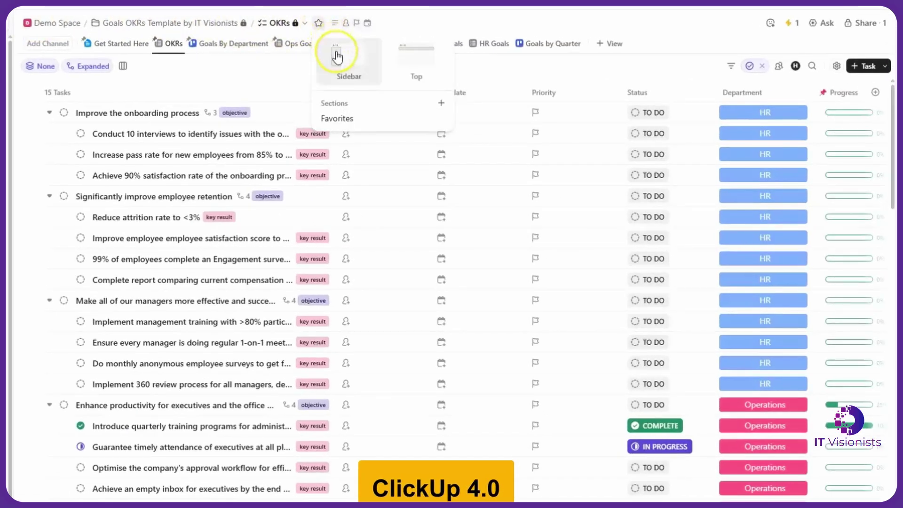
left_click(418, 58)
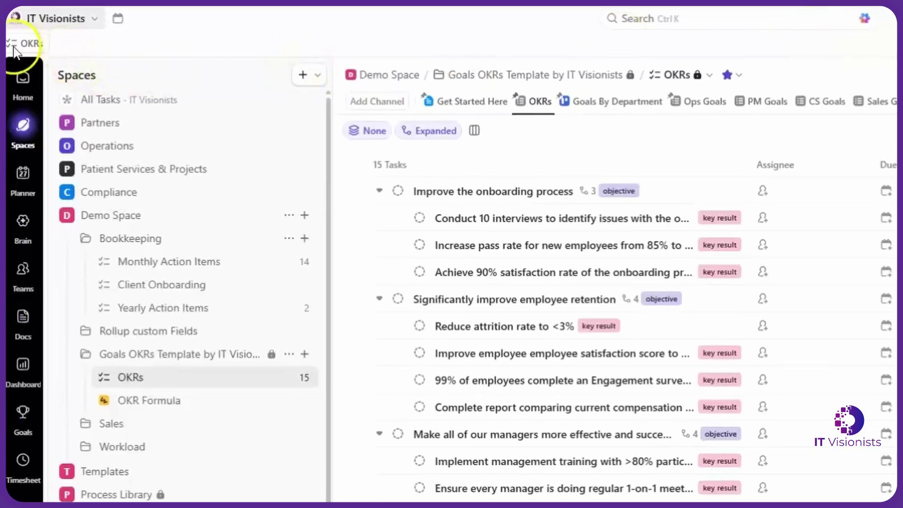
left_click(433, 60)
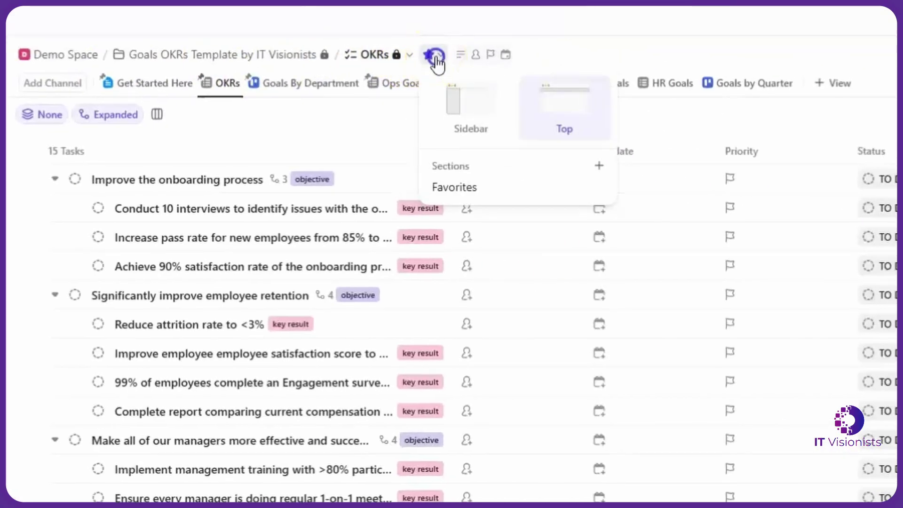
left_click(459, 101)
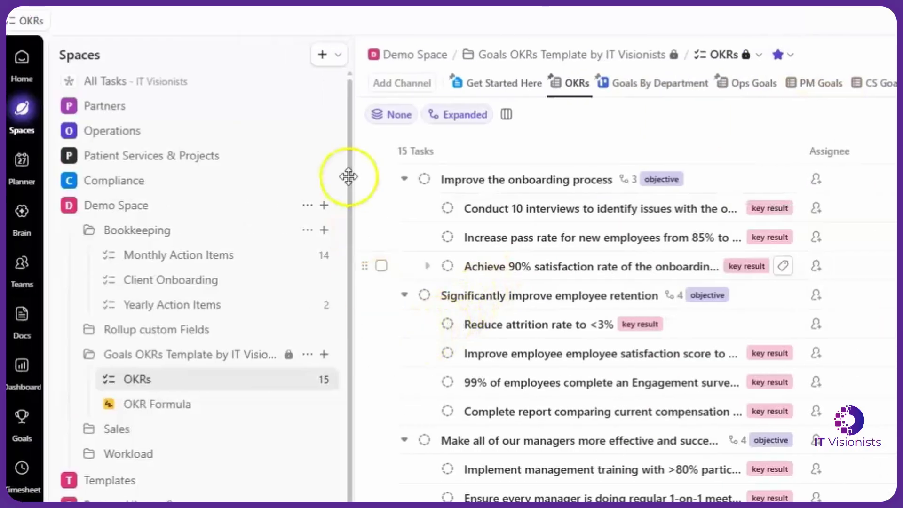
left_click(22, 85)
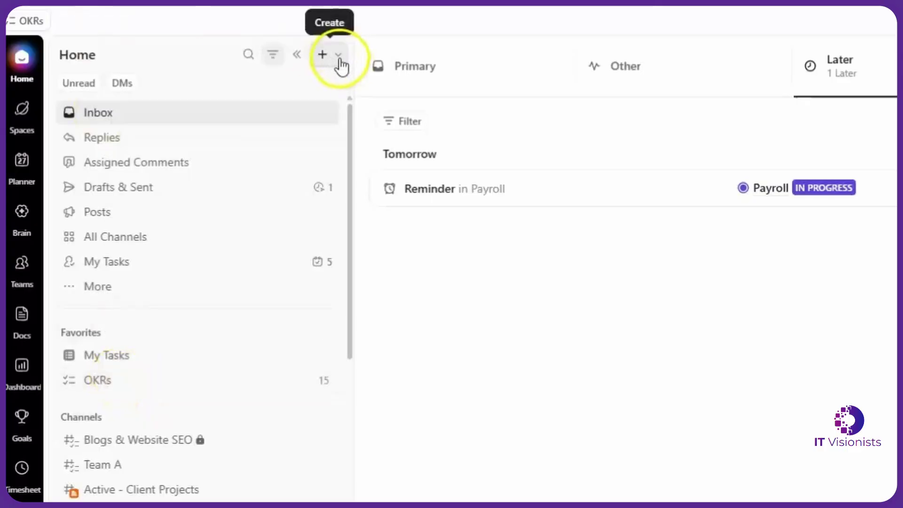
- Pin Track Time, Create Reminder and Record a Clip as quick tools from the avatar menu
left_click(339, 56)
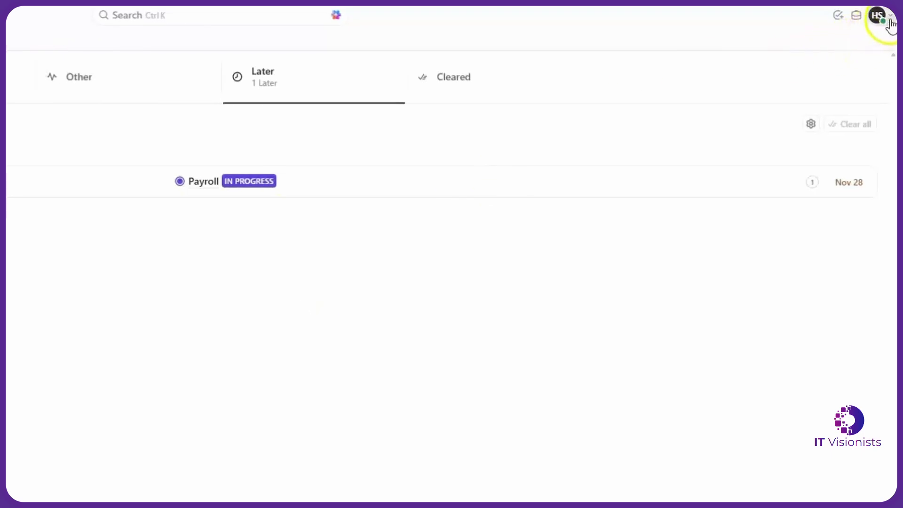
left_click(880, 19)
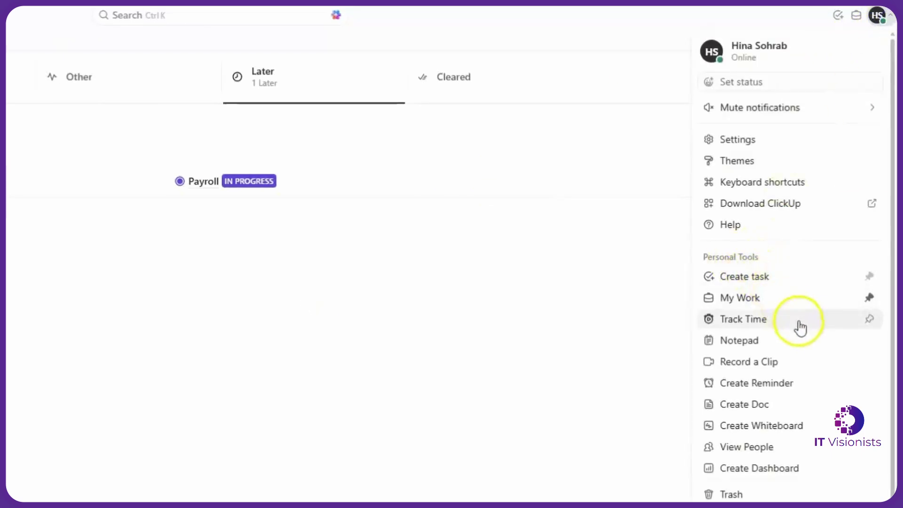
left_click(868, 326)
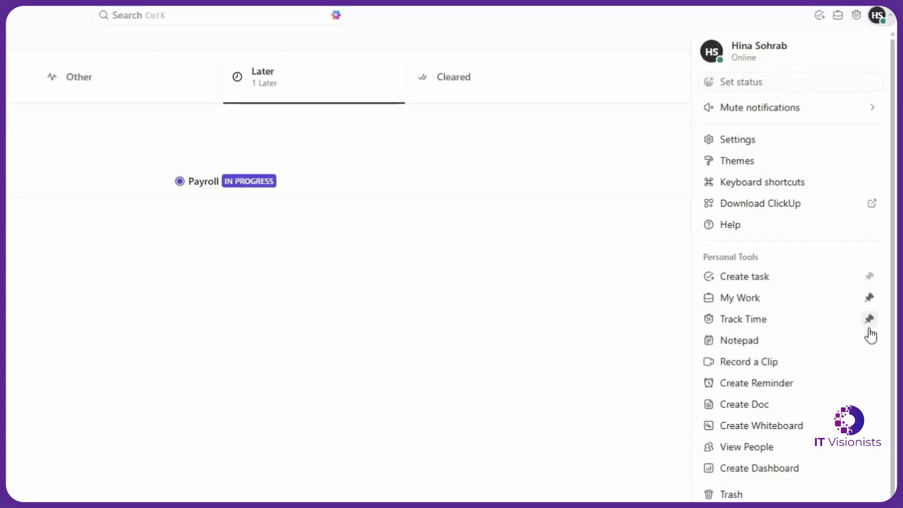
left_click(870, 383)
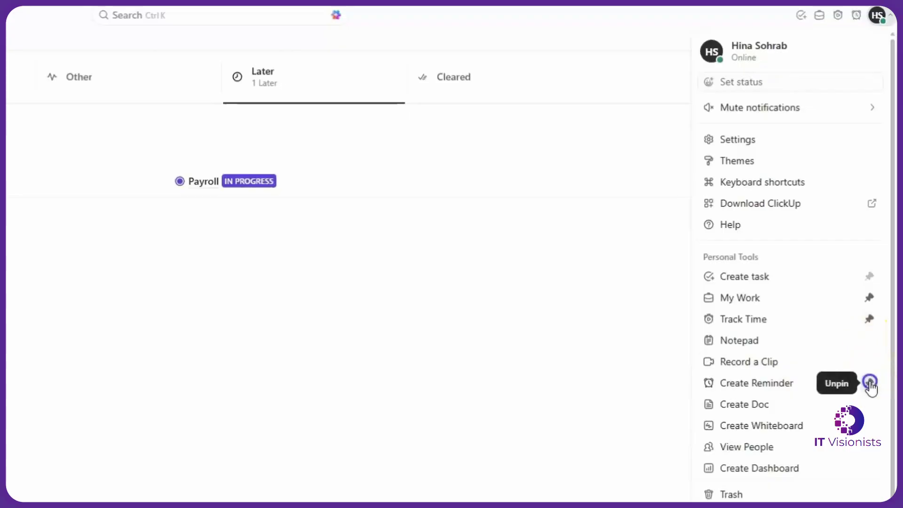
left_click(870, 359)
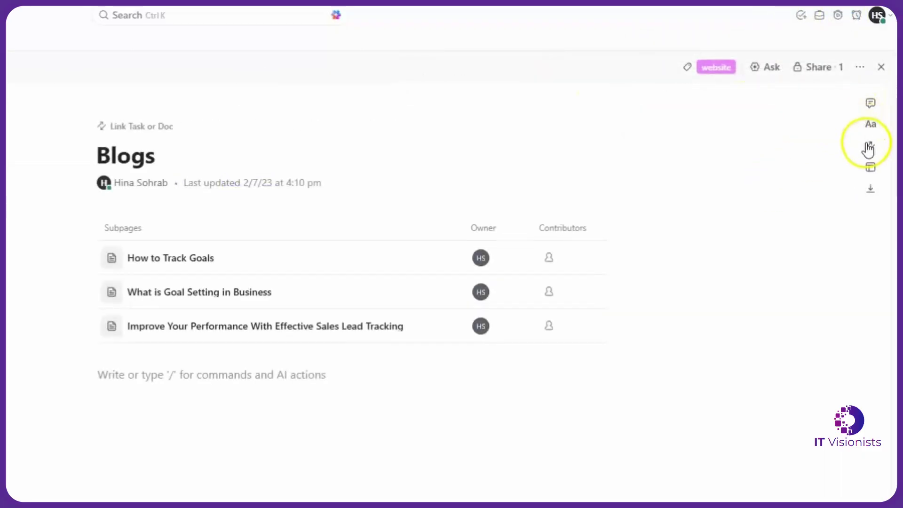
left_click(860, 67)
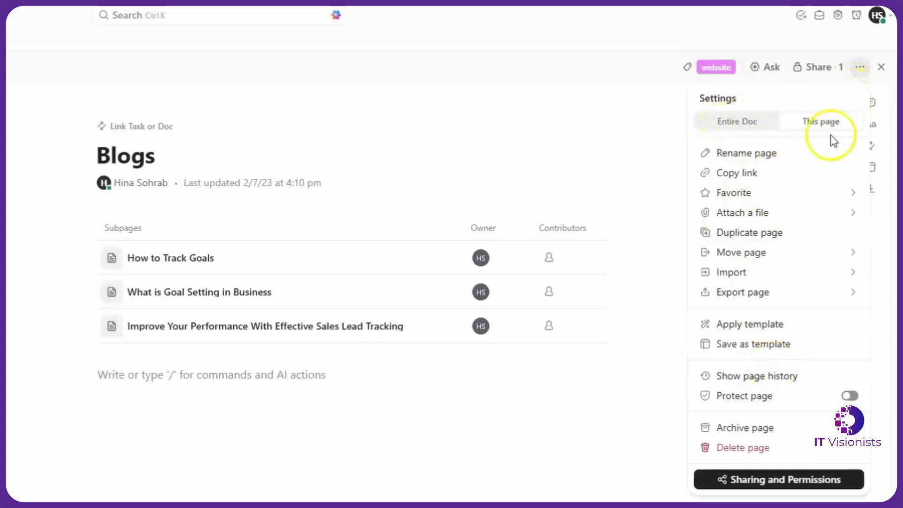
left_click(750, 125)
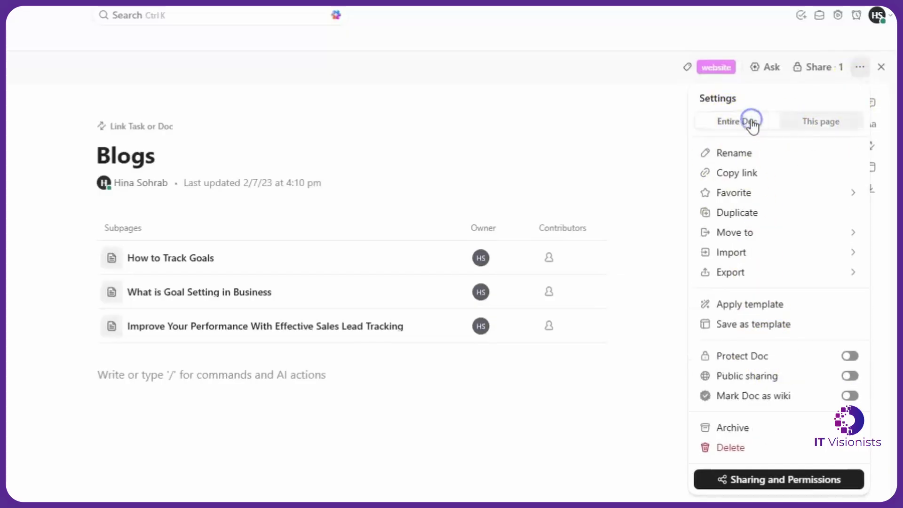
key("Escape")
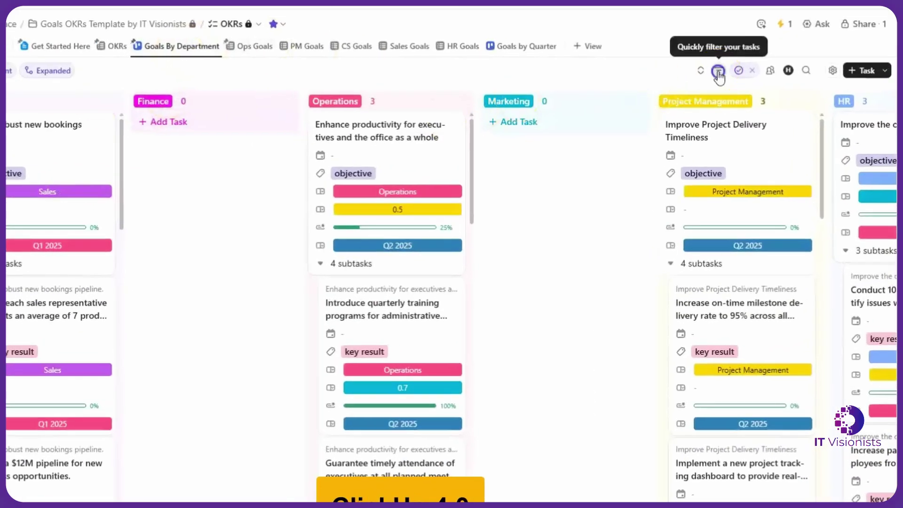
- Filter the Goals By Department board to tasks created by Me and bring up the Save view options
left_click(719, 72)
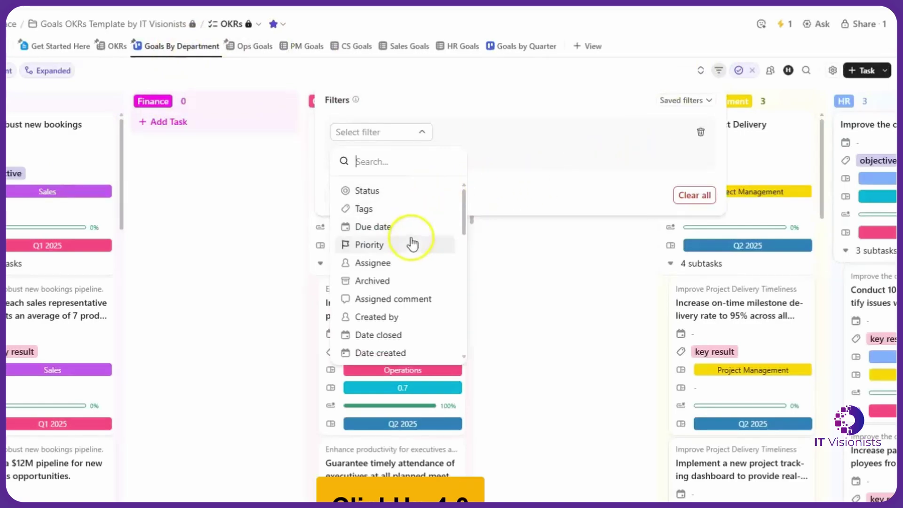
left_click(407, 319)
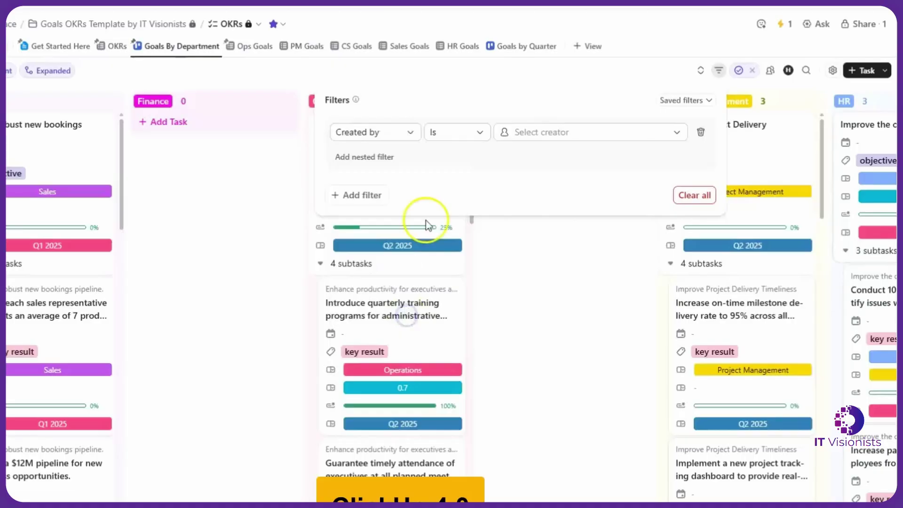
left_click(516, 133)
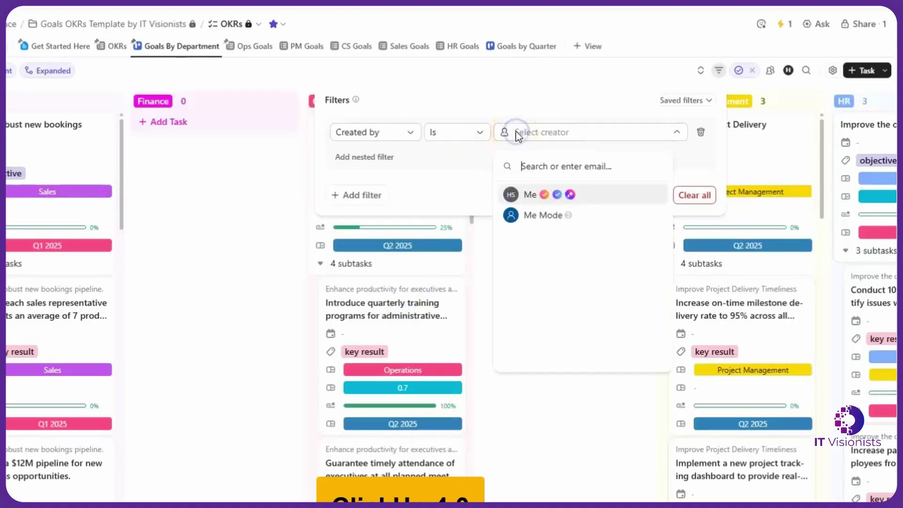
left_click(526, 195)
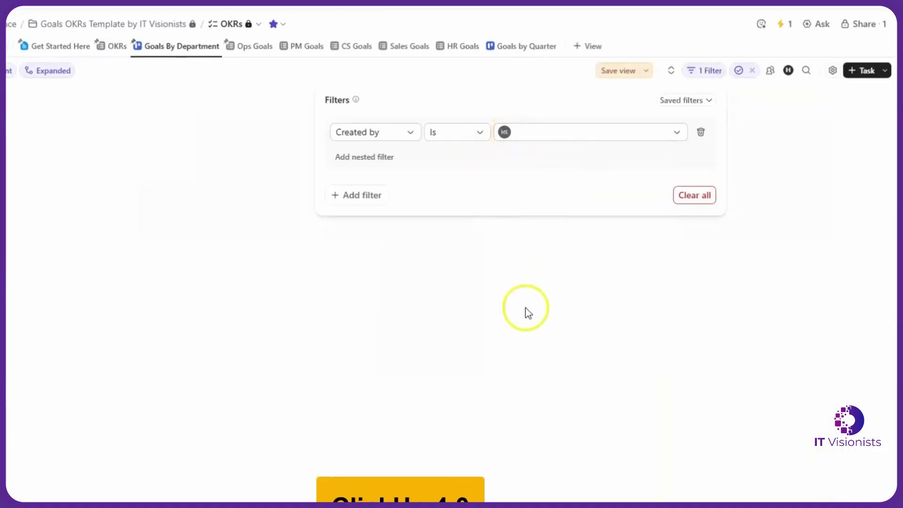
left_click(572, 305)
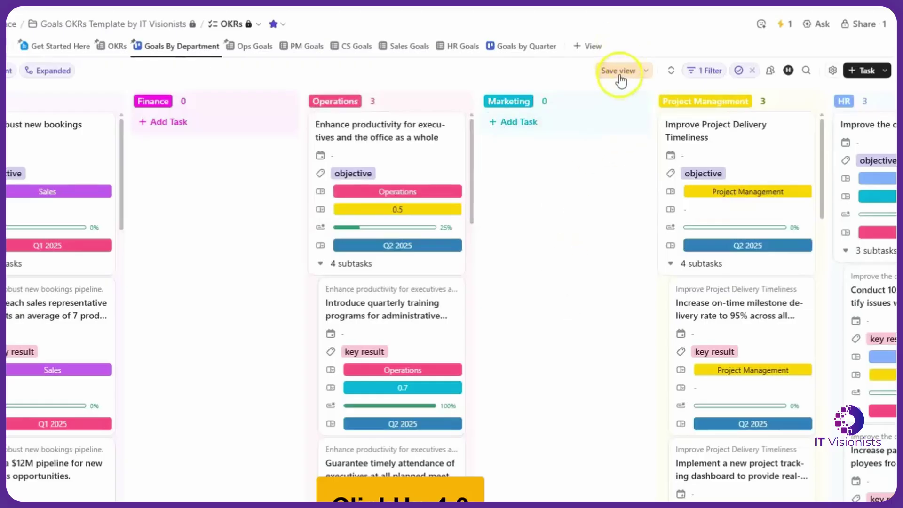
left_click(645, 72)
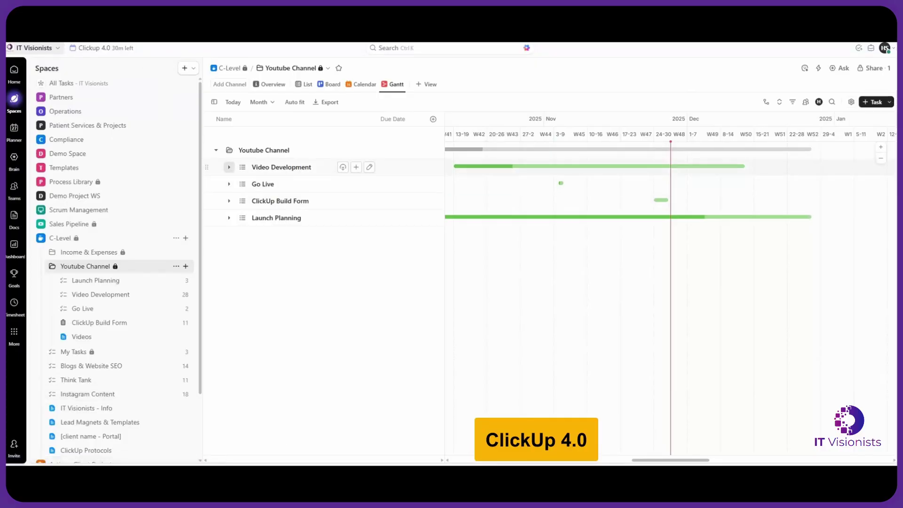
- Expand Video Development's tasks in the Gantt timeline
left_click(229, 167)
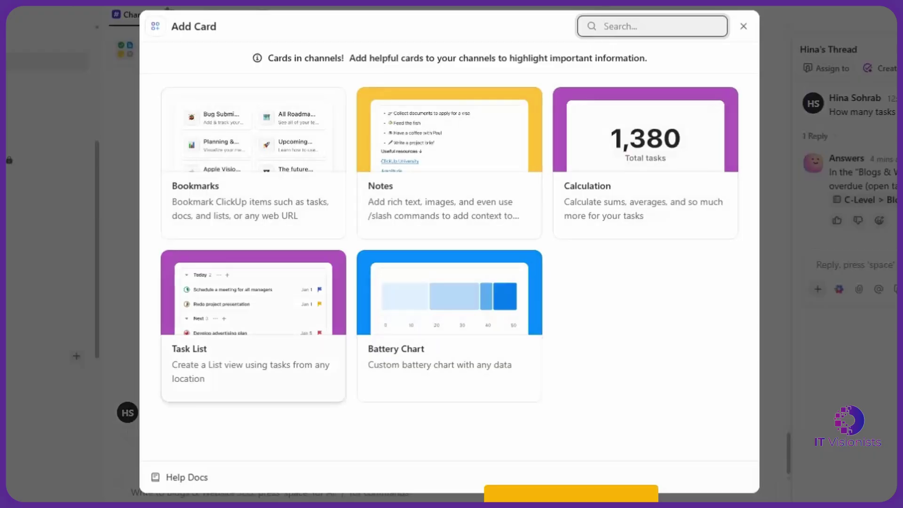
- Bookmark the Blogs & Website SEO list in its channel, then bring up the card choices again
key("Escape")
left_click(156, 48)
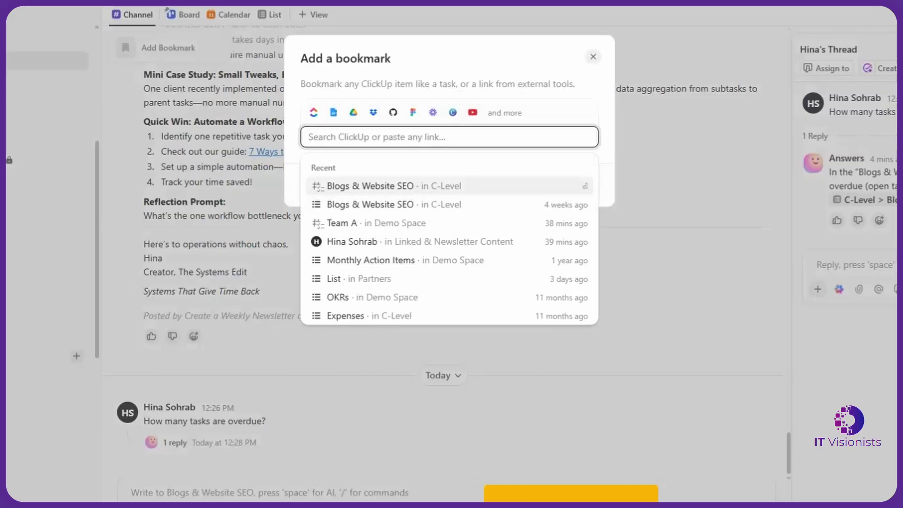
key("Down")
key("Return")
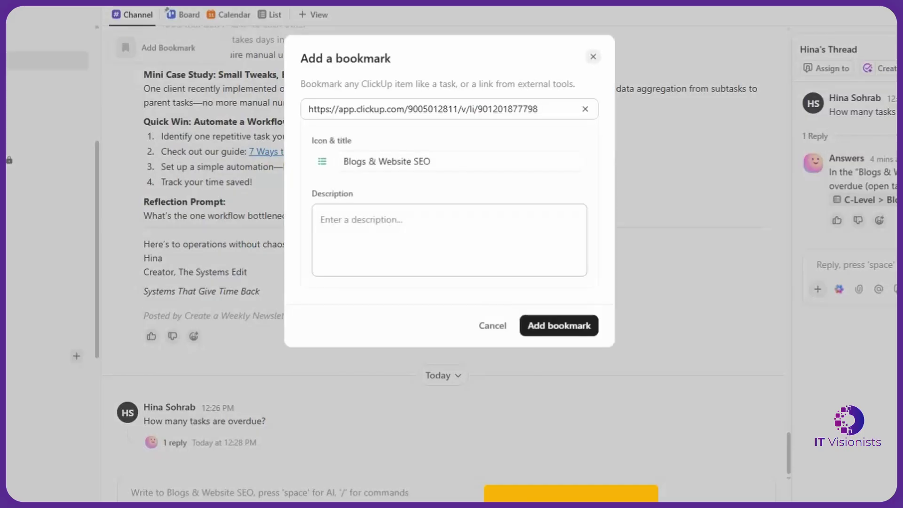
key("Return")
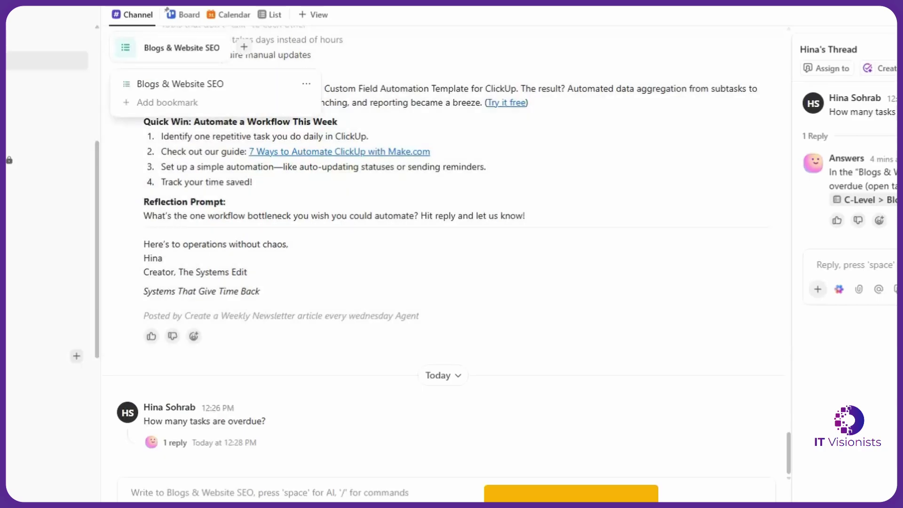
left_click(243, 47)
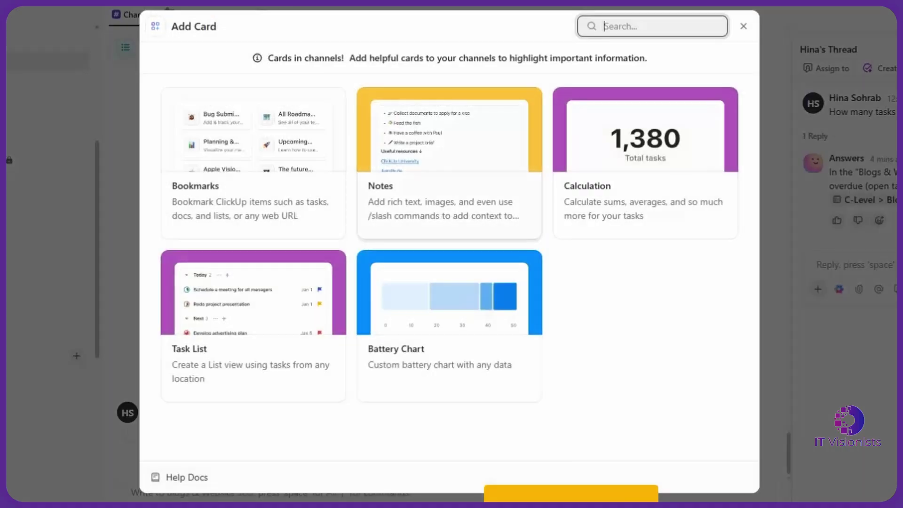